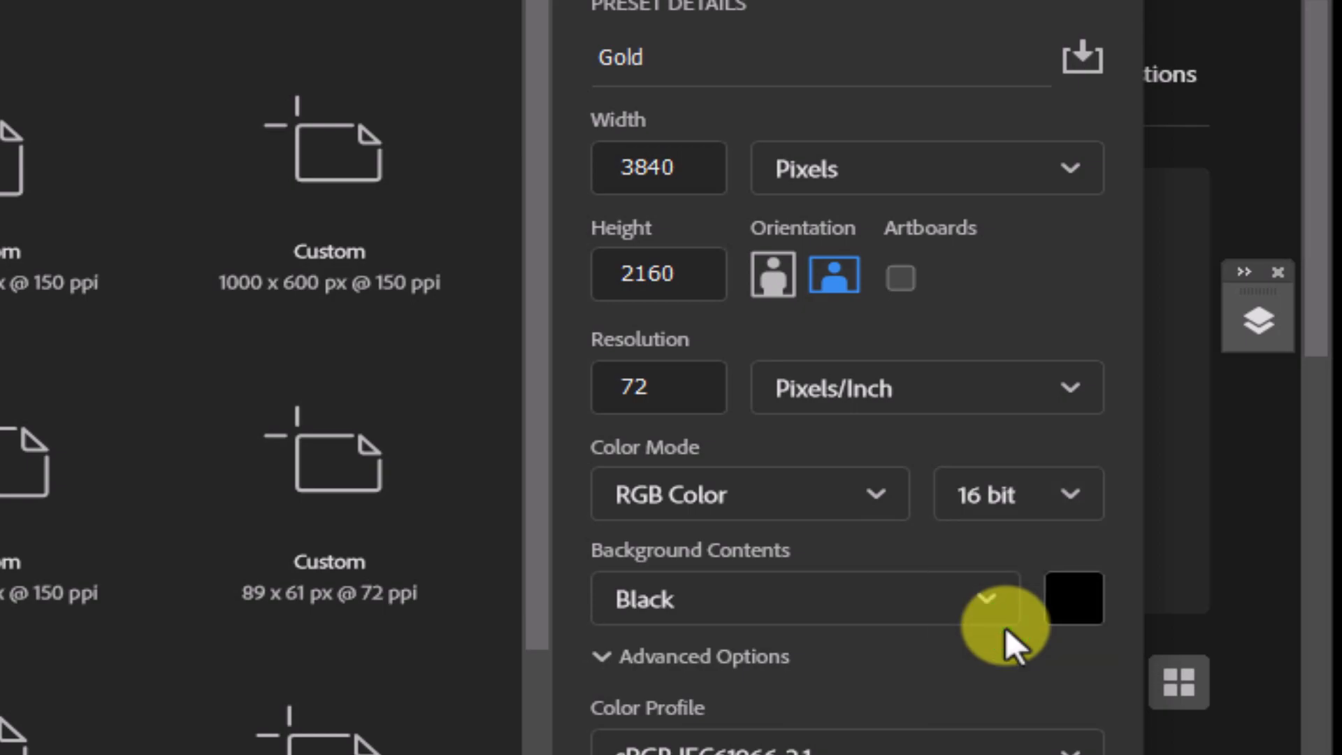
# Create the Gold document at 3840 x 2160 pixels, 72 ppi, RGB 16 bit, with black background and sRGB IEC61966-2.1 profile.
pyautogui.click(996, 601)
pyautogui.click(670, 726)
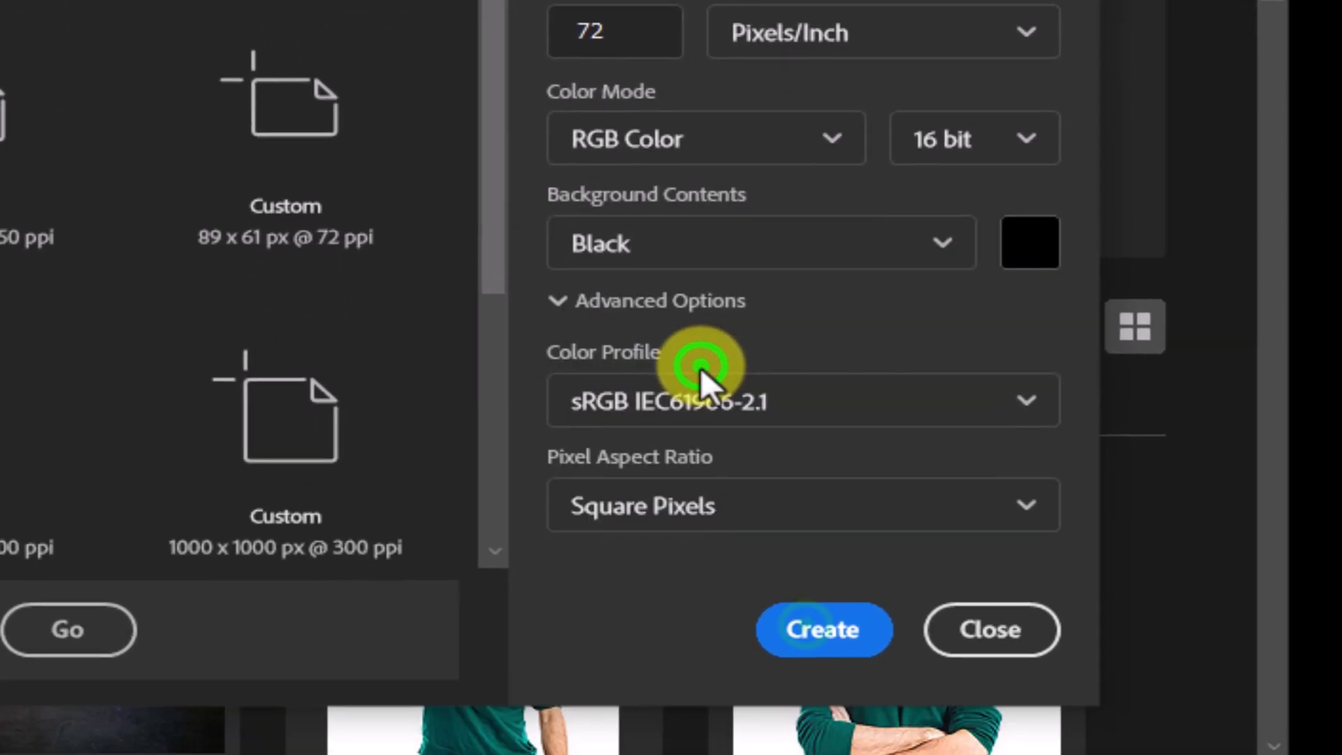
pyautogui.click(801, 521)
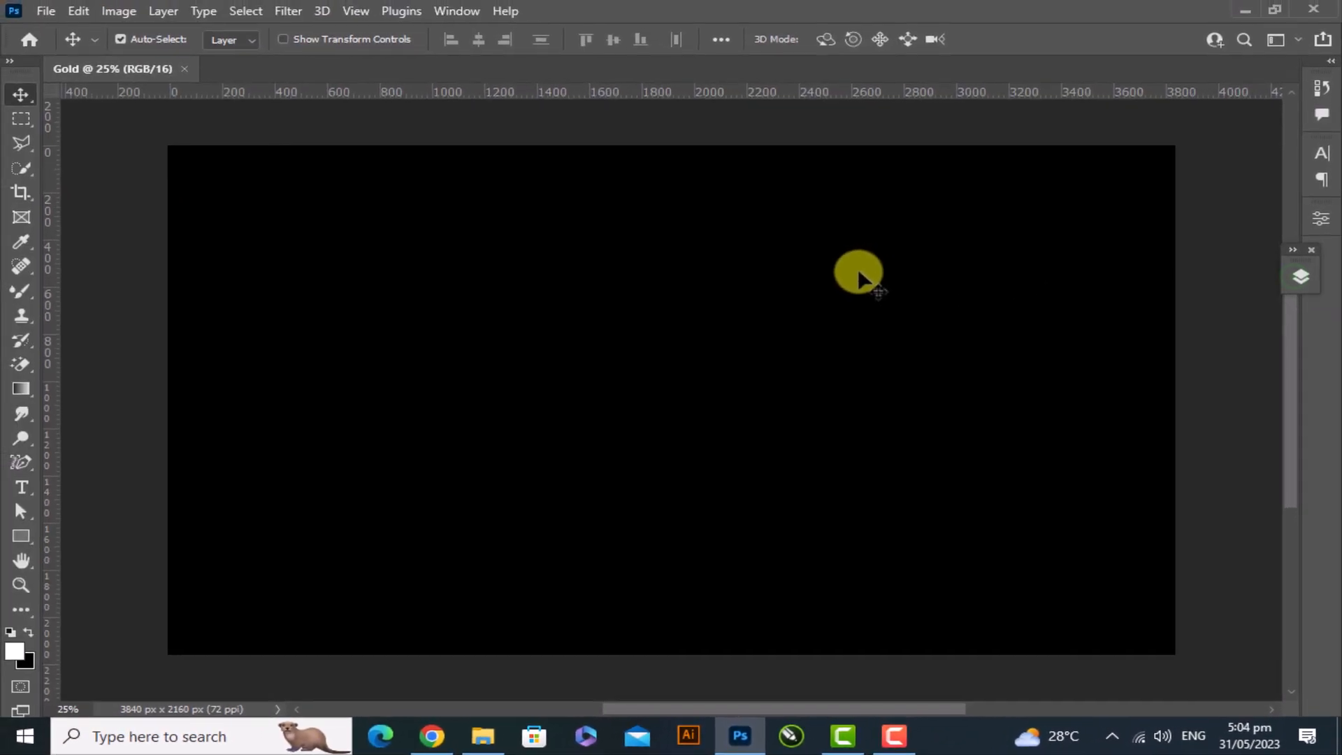
pyautogui.click(1266, 128)
pyautogui.click(1297, 275)
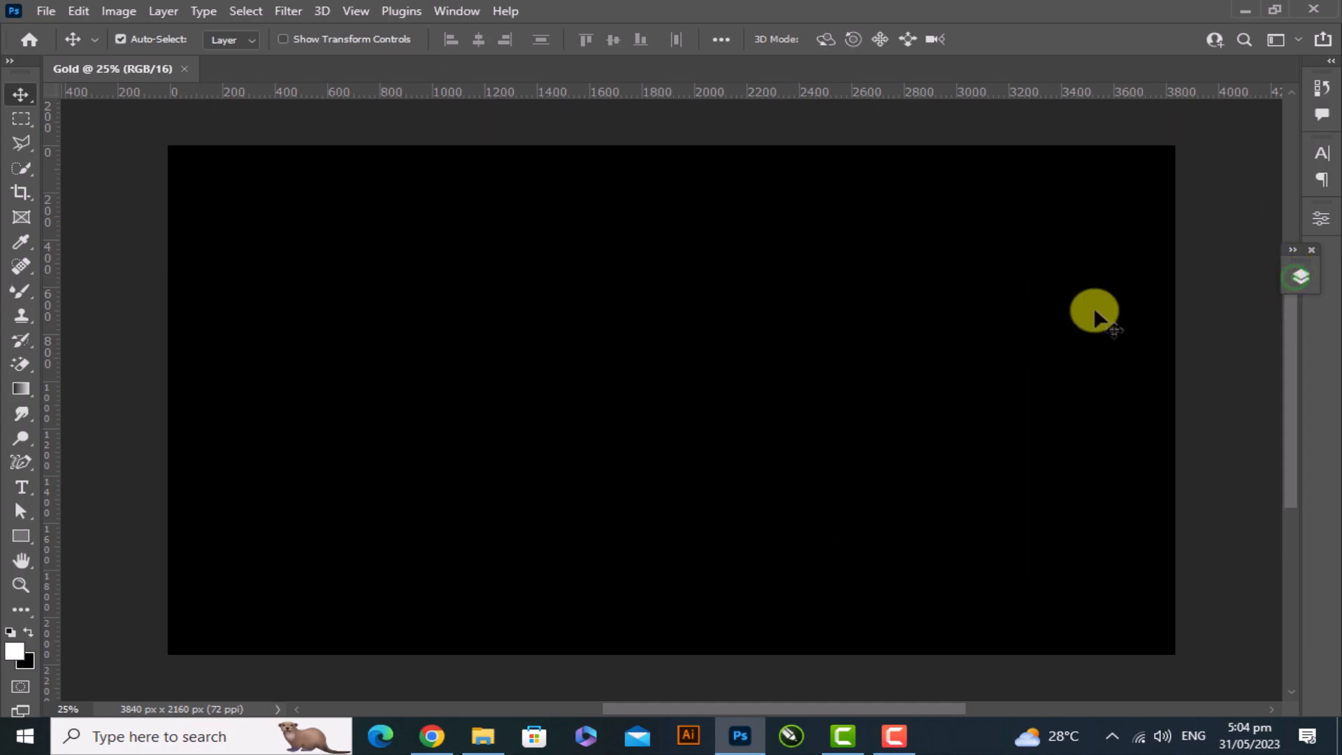
# Add the text GOLD in white on the black canvas with the Type tool.
pyautogui.moveTo(19, 485); pyautogui.dragTo(153, 486)
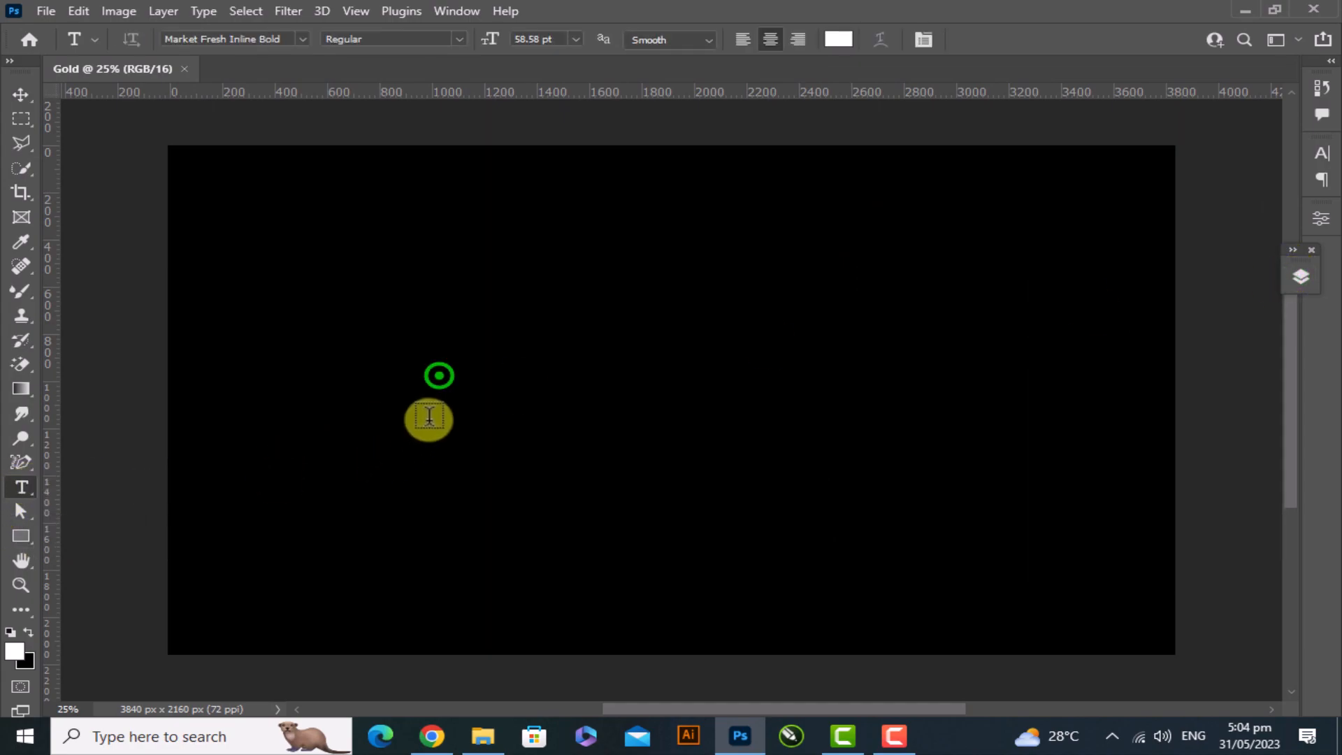
pyautogui.click(439, 375)
pyautogui.click(439, 373)
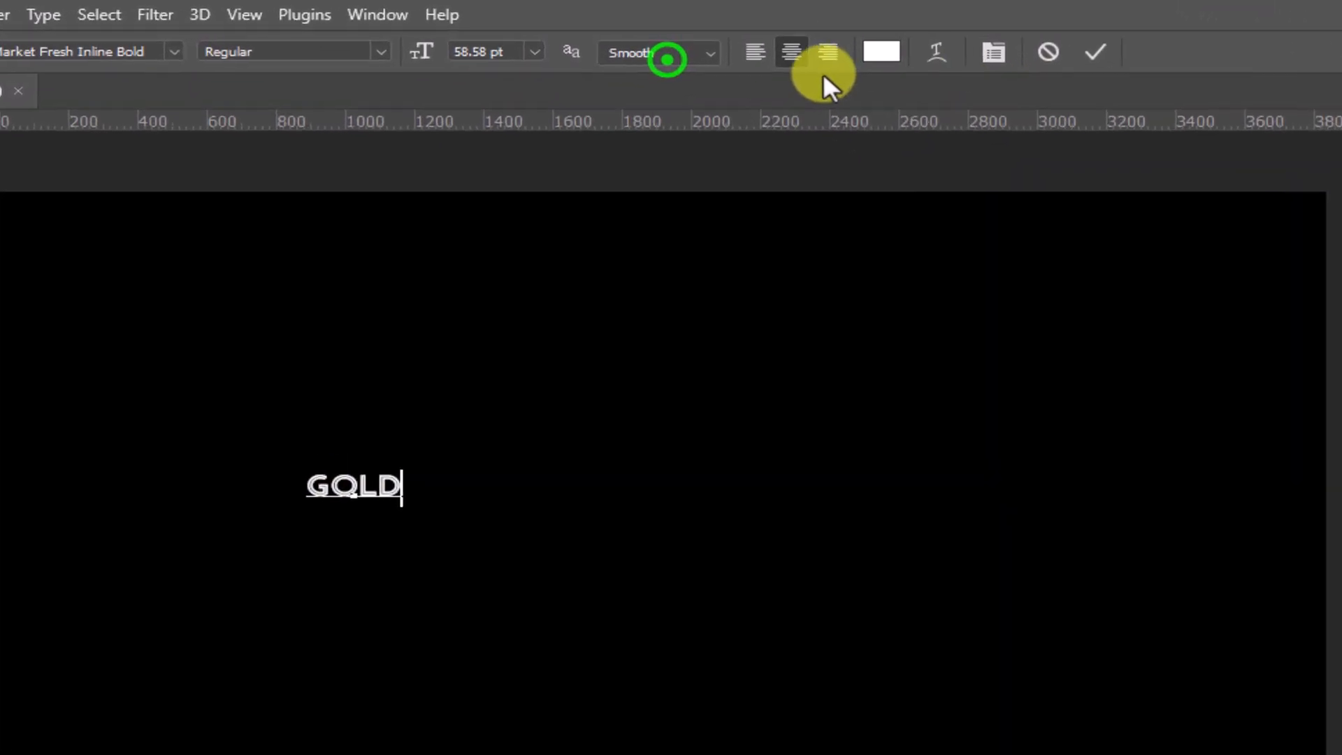
# Format the GOLD text in Market Fresh Inline Bold, Regular style, with Smooth anti-aliasing, and commit it.
pyautogui.click(670, 39)
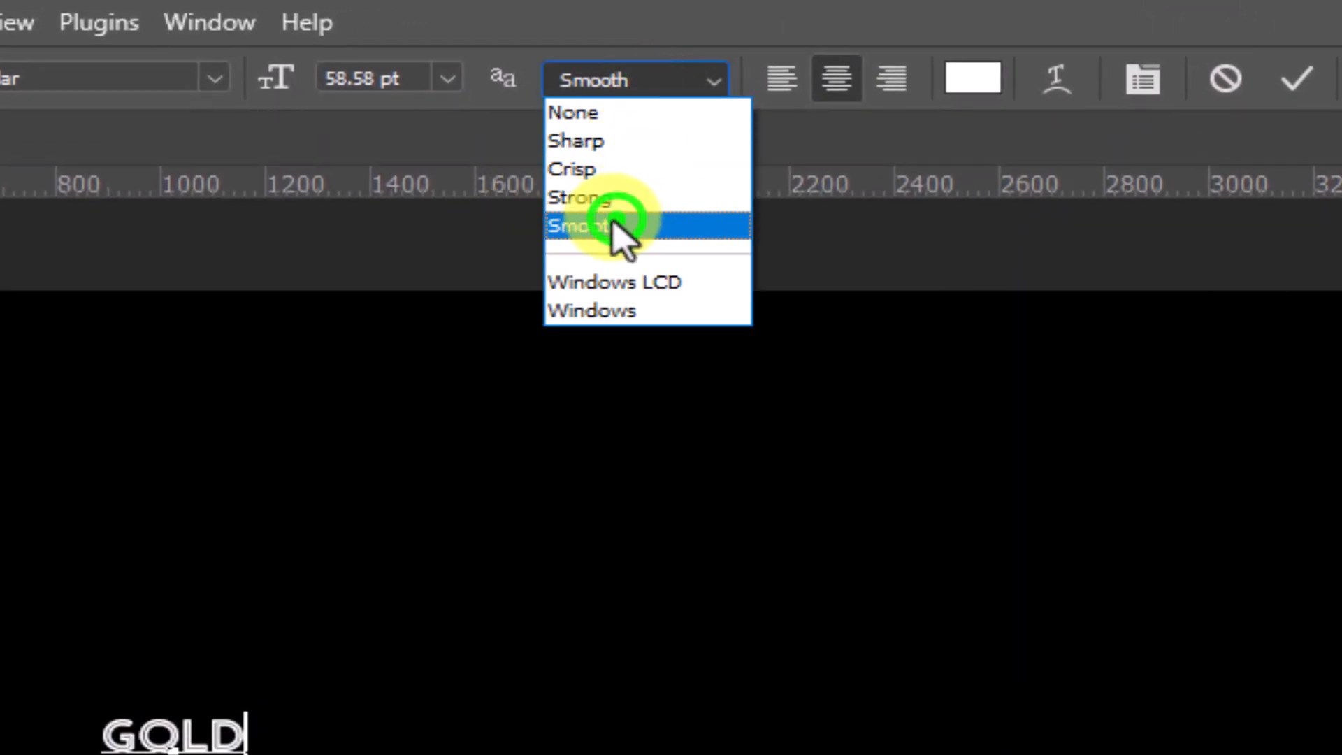
pyautogui.click(618, 225)
pyautogui.click(214, 78)
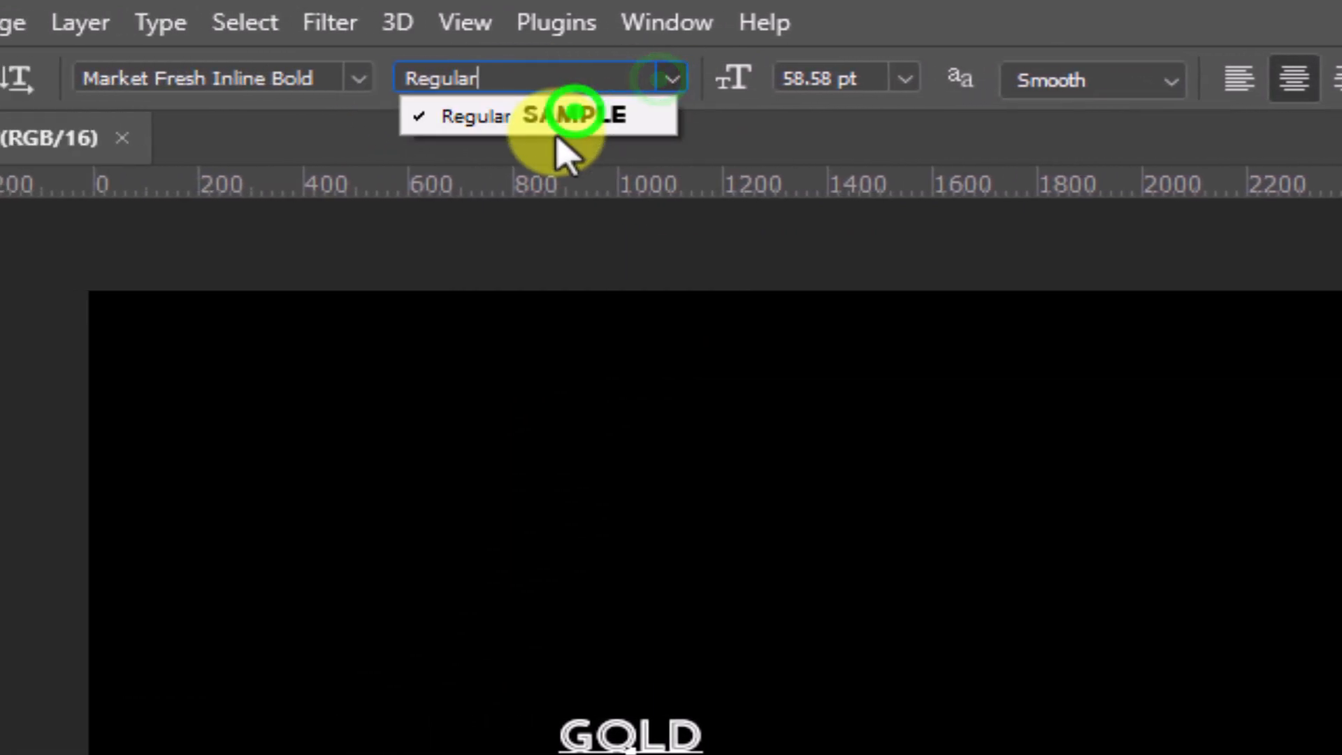
pyautogui.click(575, 121)
pyautogui.click(358, 80)
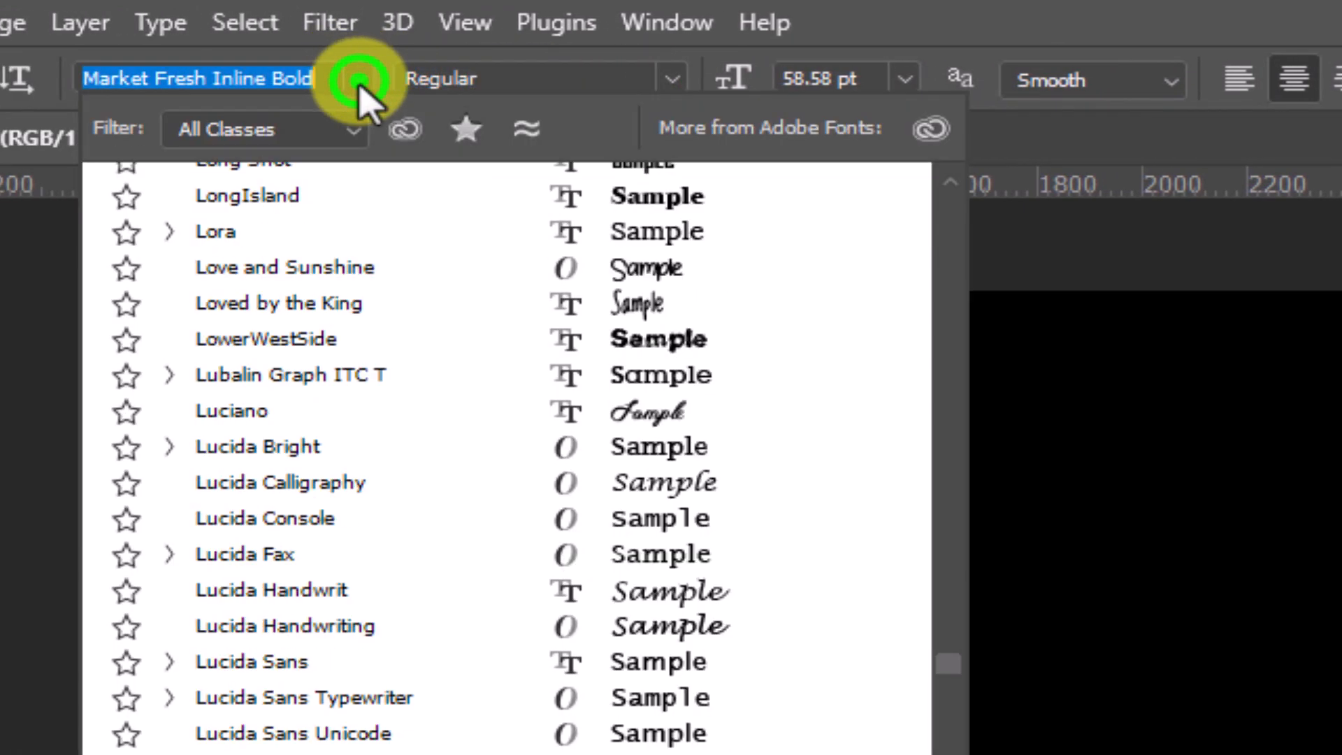
pyautogui.click(358, 81)
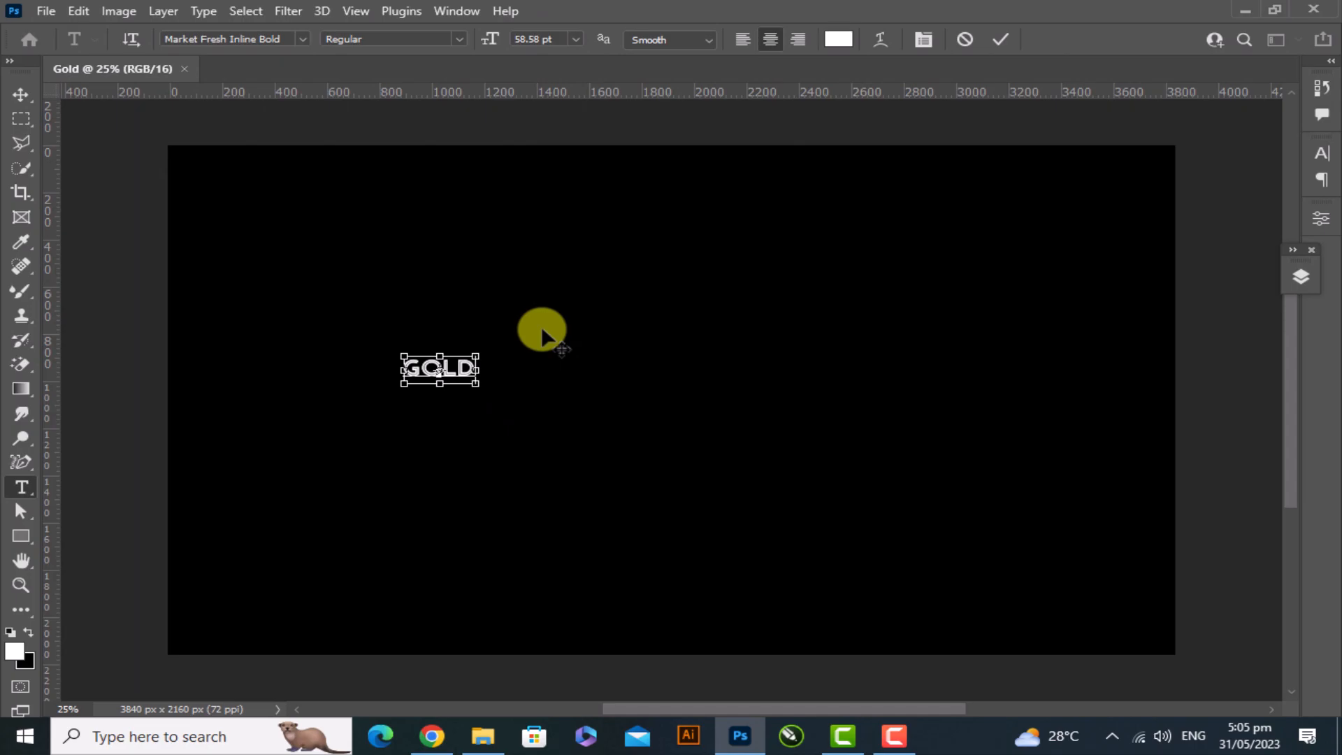
pyautogui.click(1188, 180)
pyautogui.press('Up')
pyautogui.press('Up')
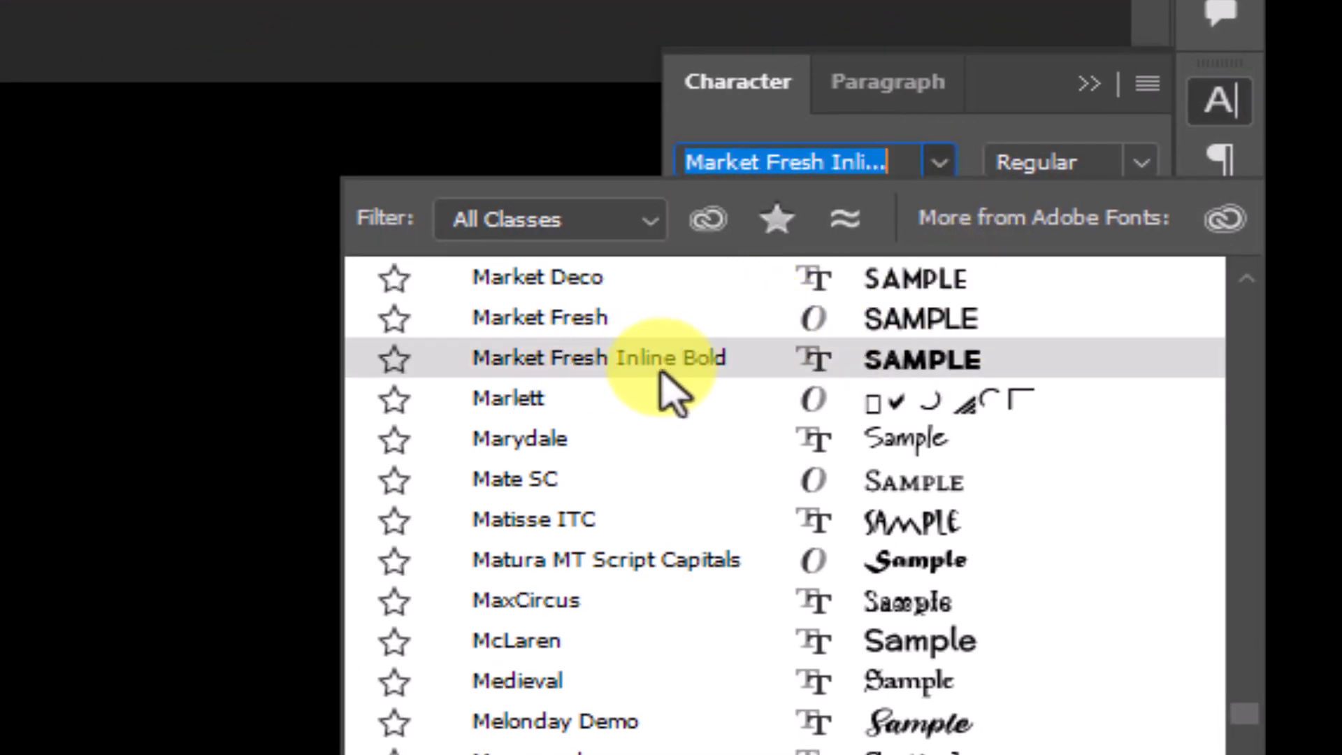
pyautogui.click(936, 164)
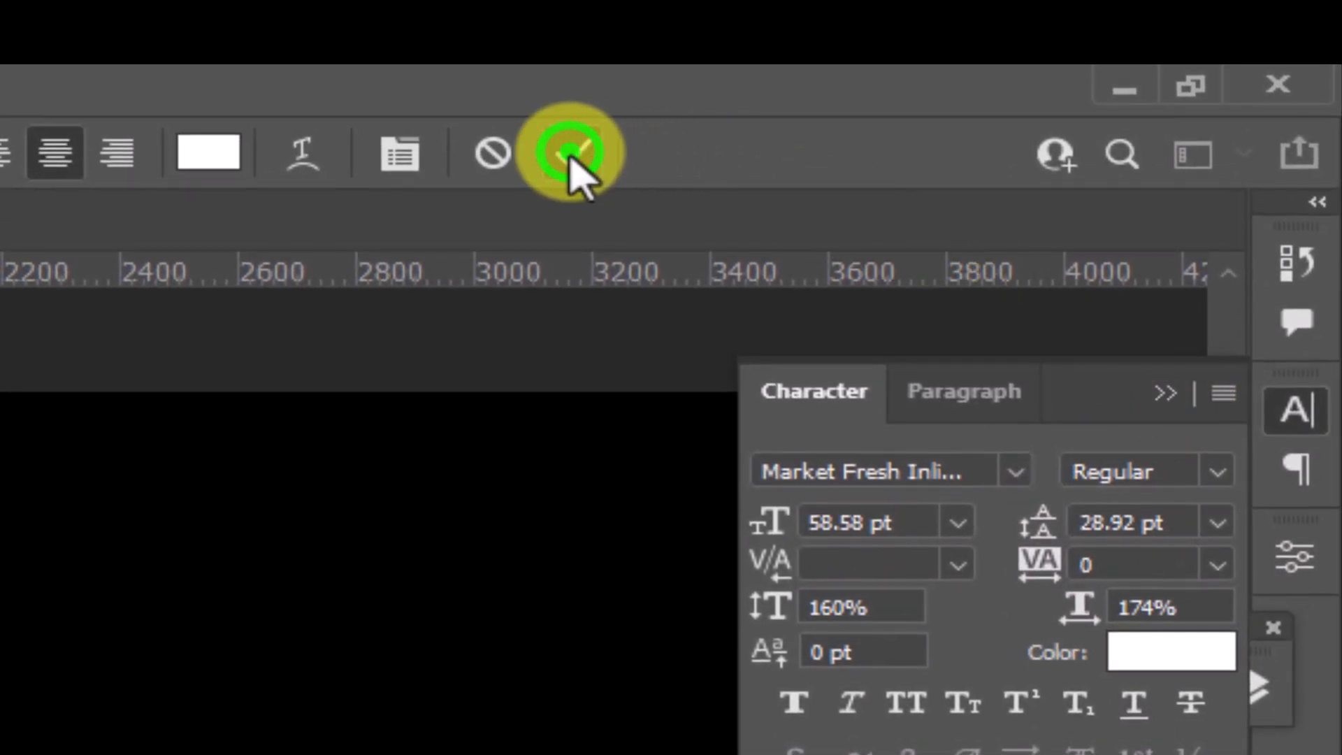
pyautogui.click(566, 130)
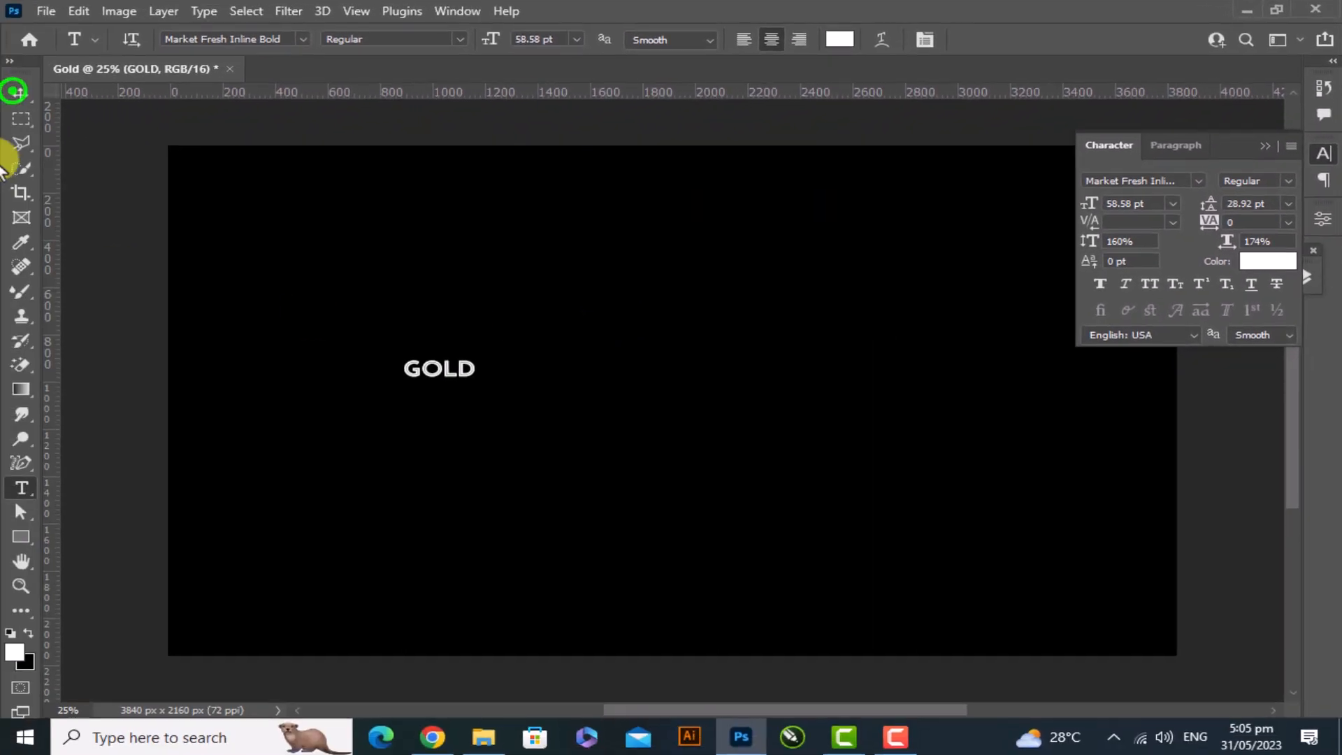
# Enlarge the GOLD text proportionally with Free Transform to about 474 pt.
pyautogui.click(15, 91)
pyautogui.click(115, 12)
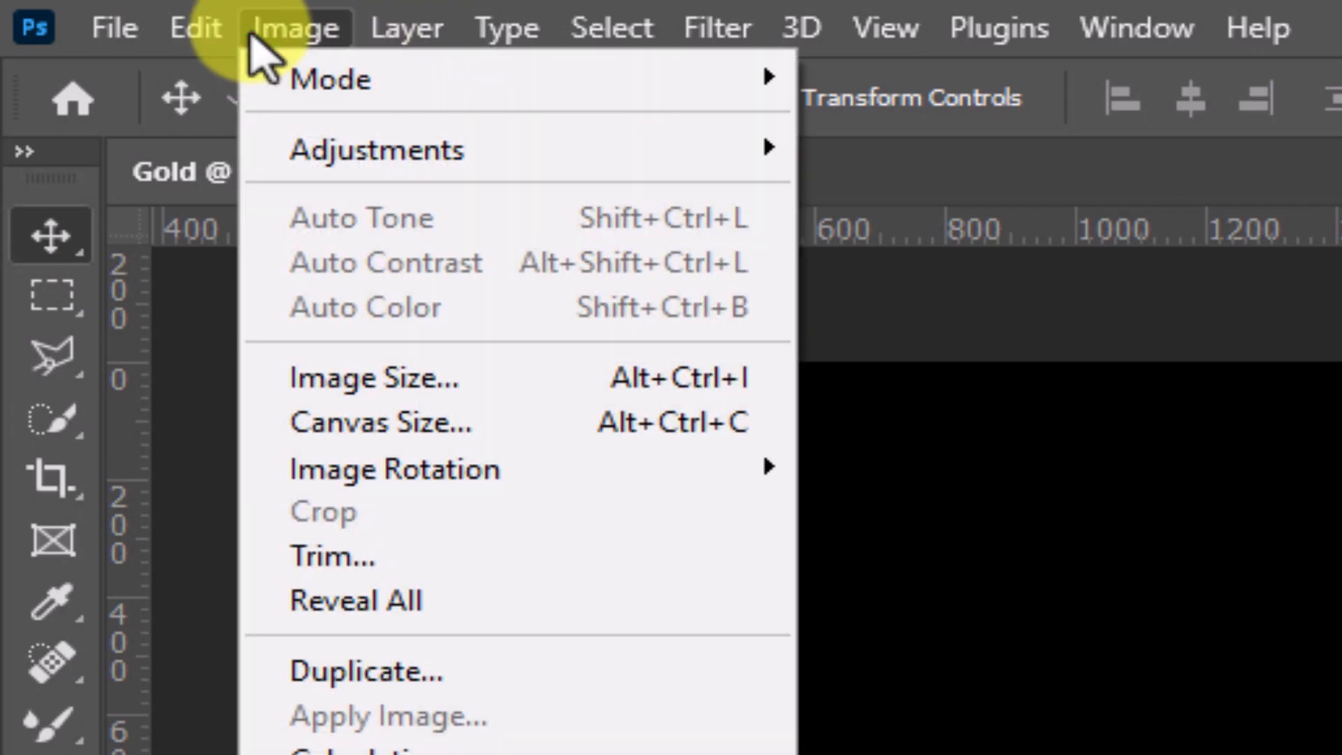
pyautogui.moveTo(196, 28)
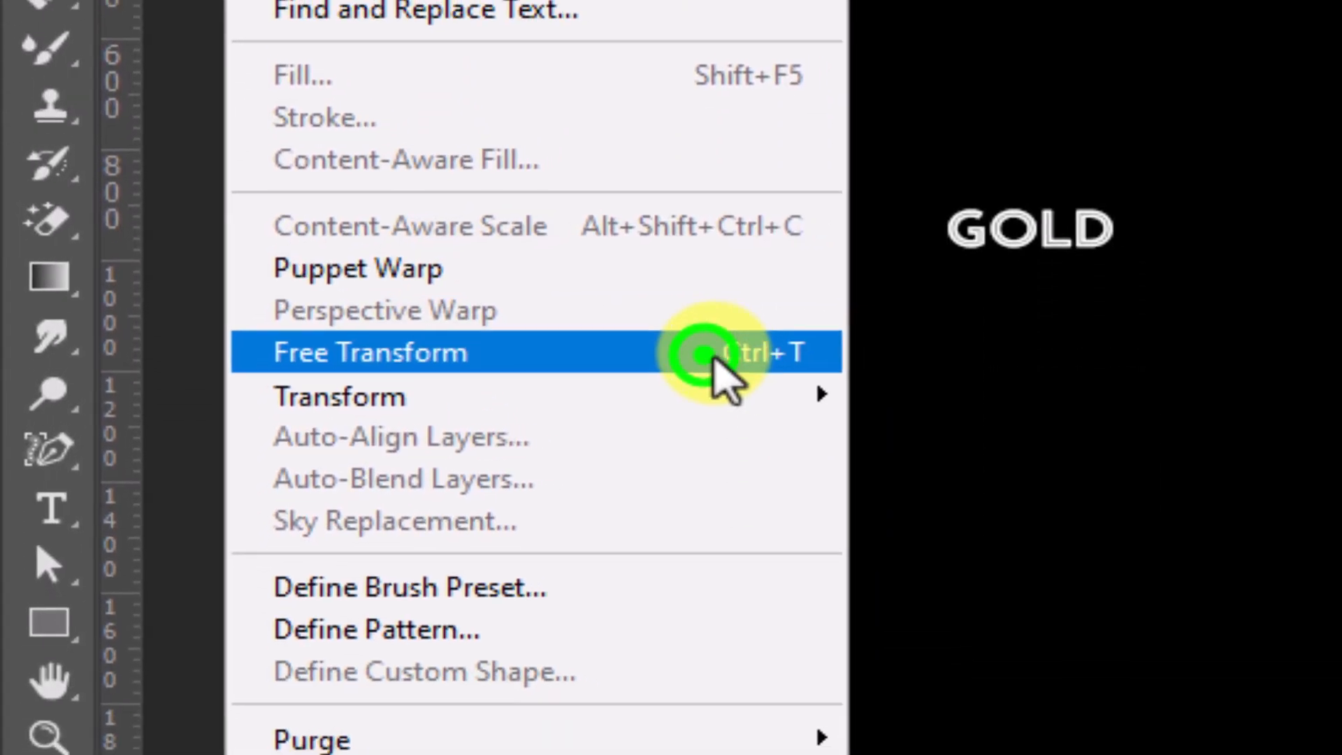
pyautogui.click(722, 354)
pyautogui.moveTo(606, 323); pyautogui.dragTo(1174, 92)
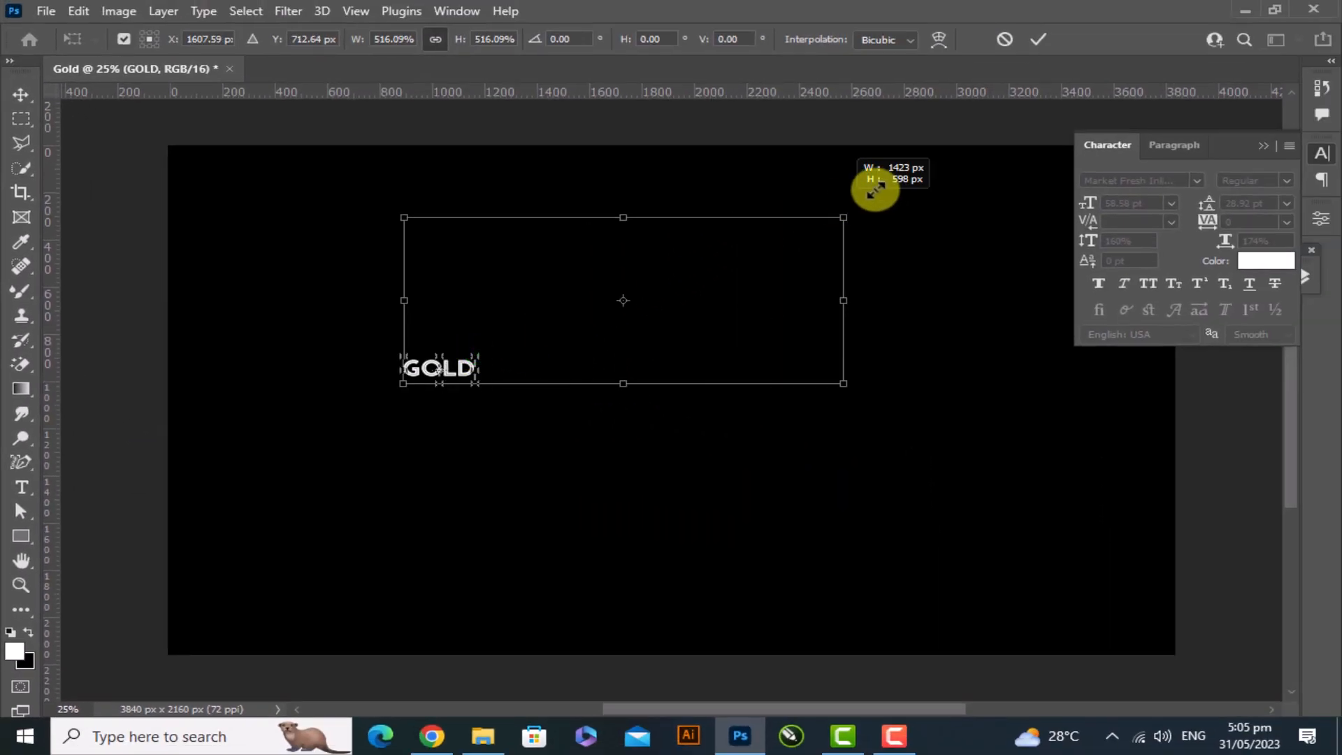
pyautogui.moveTo(923, 172); pyautogui.dragTo(987, 142)
pyautogui.click(1037, 41)
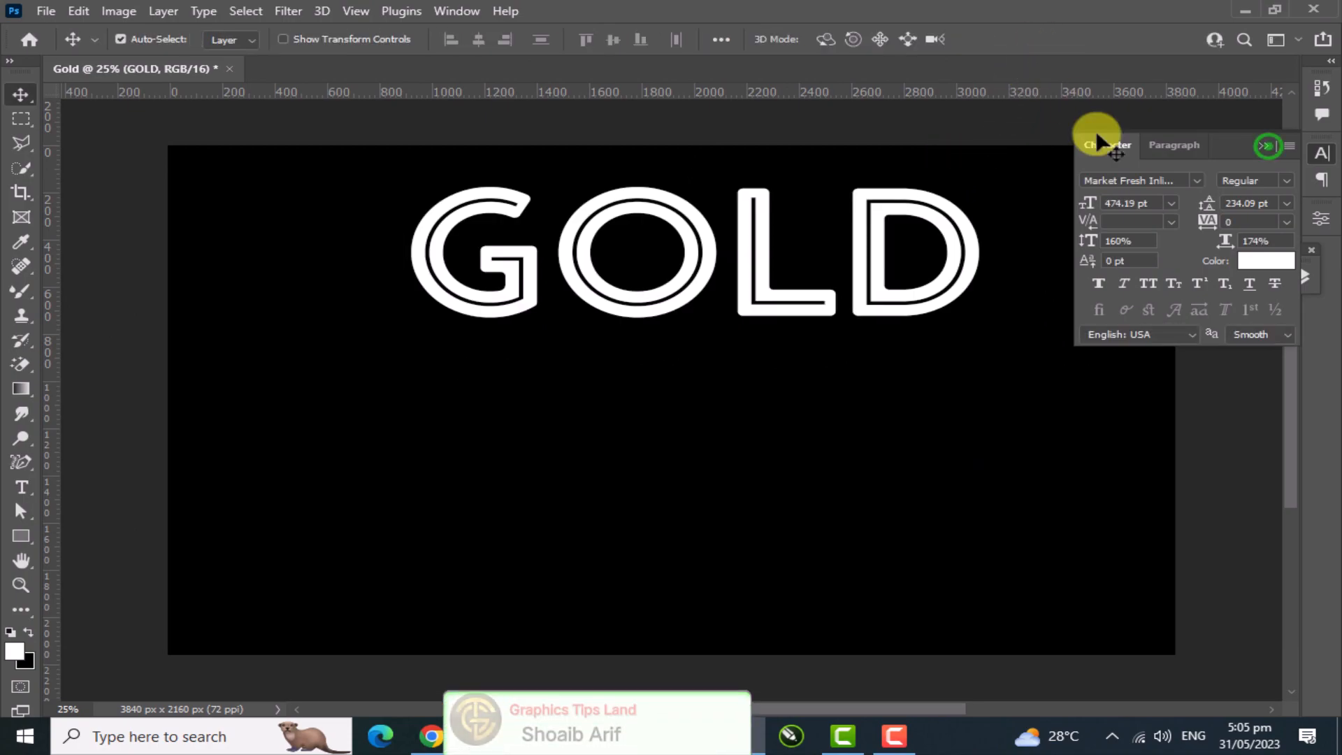
# Align the GOLD text layer with the Background layer by horizontal and vertical centers.
pyautogui.click(1268, 146)
pyautogui.click(1300, 276)
pyautogui.click(1166, 409)
pyautogui.click(478, 39)
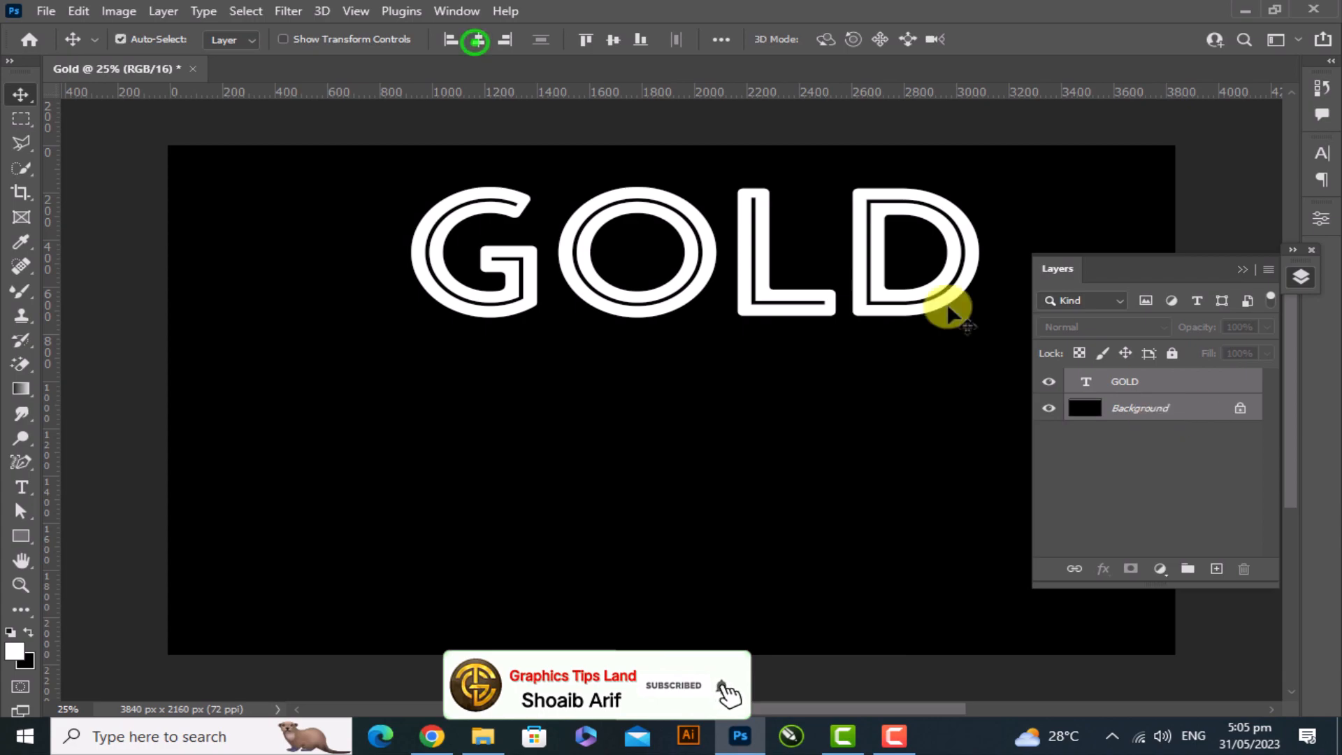
pyautogui.click(599, 43)
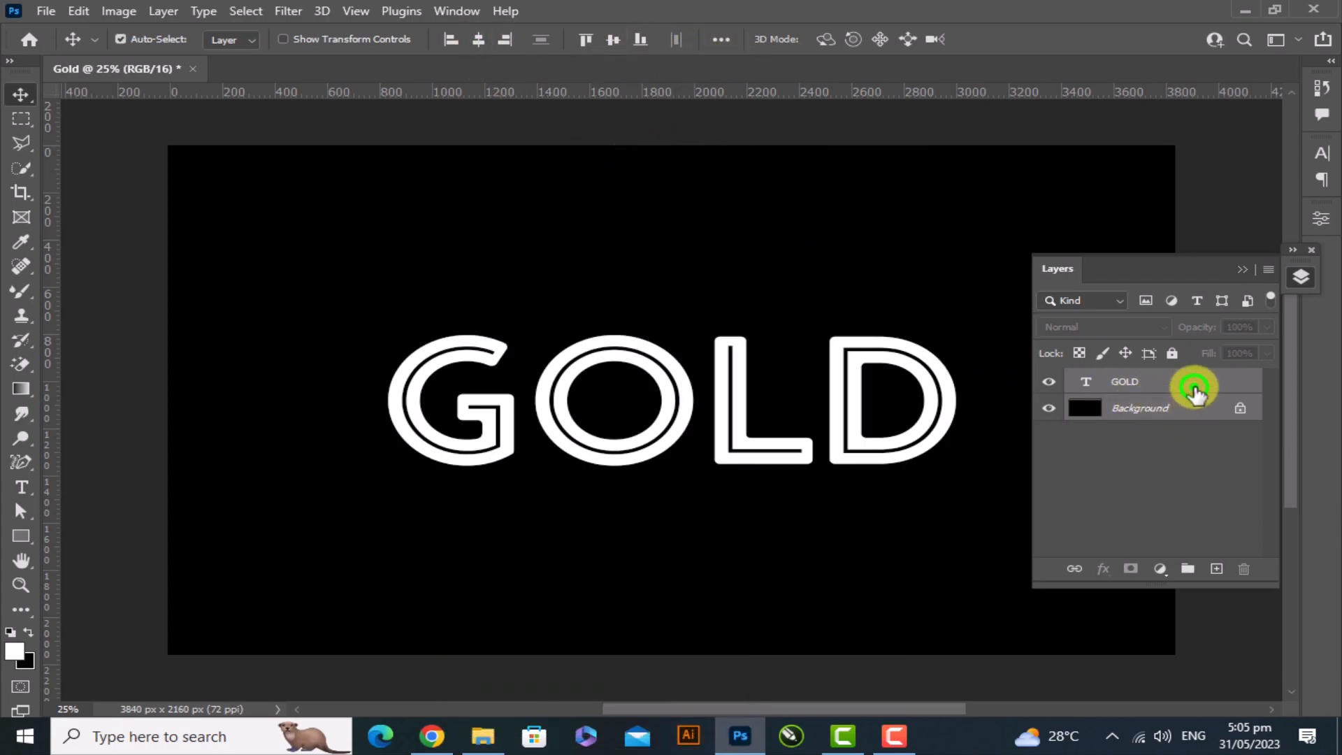
# Change the color of the GOLD text to 808080.
pyautogui.click(1194, 389)
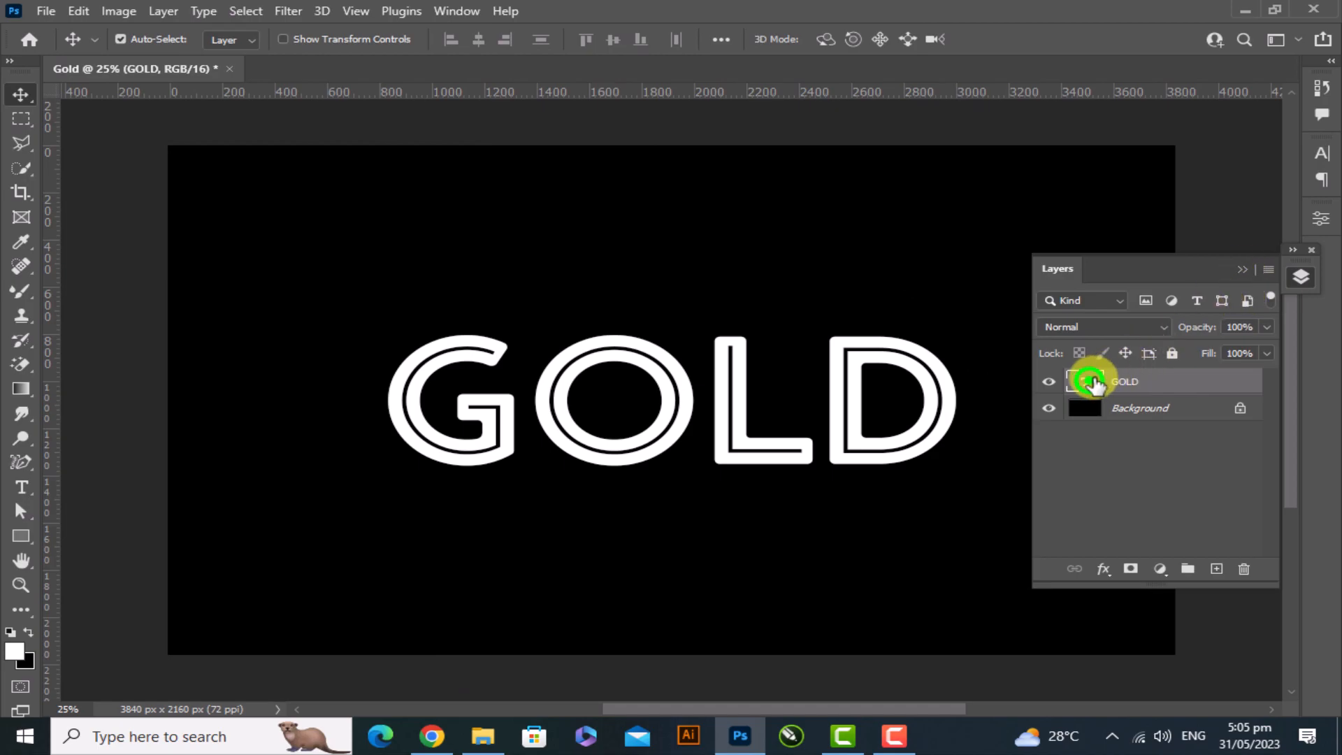
pyautogui.doubleClick(1089, 383)
pyautogui.click(809, 38)
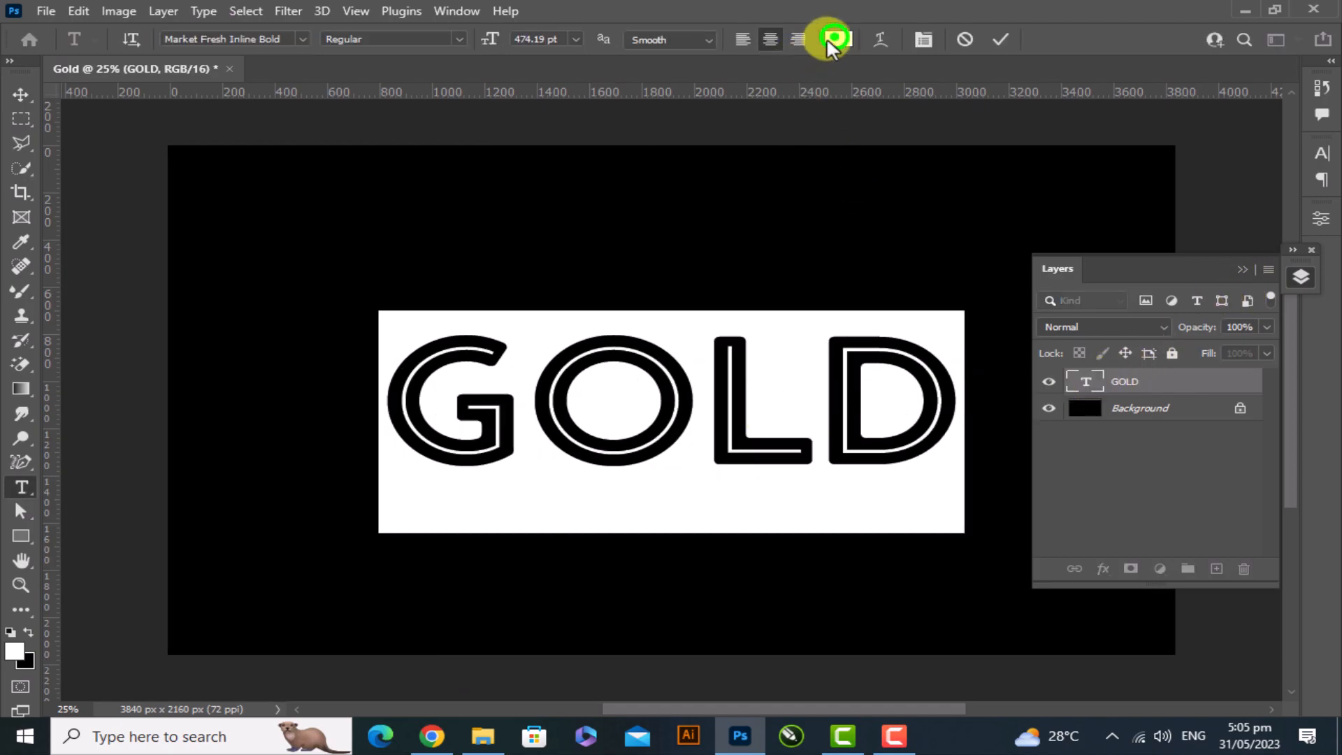
pyautogui.doubleClick(662, 487)
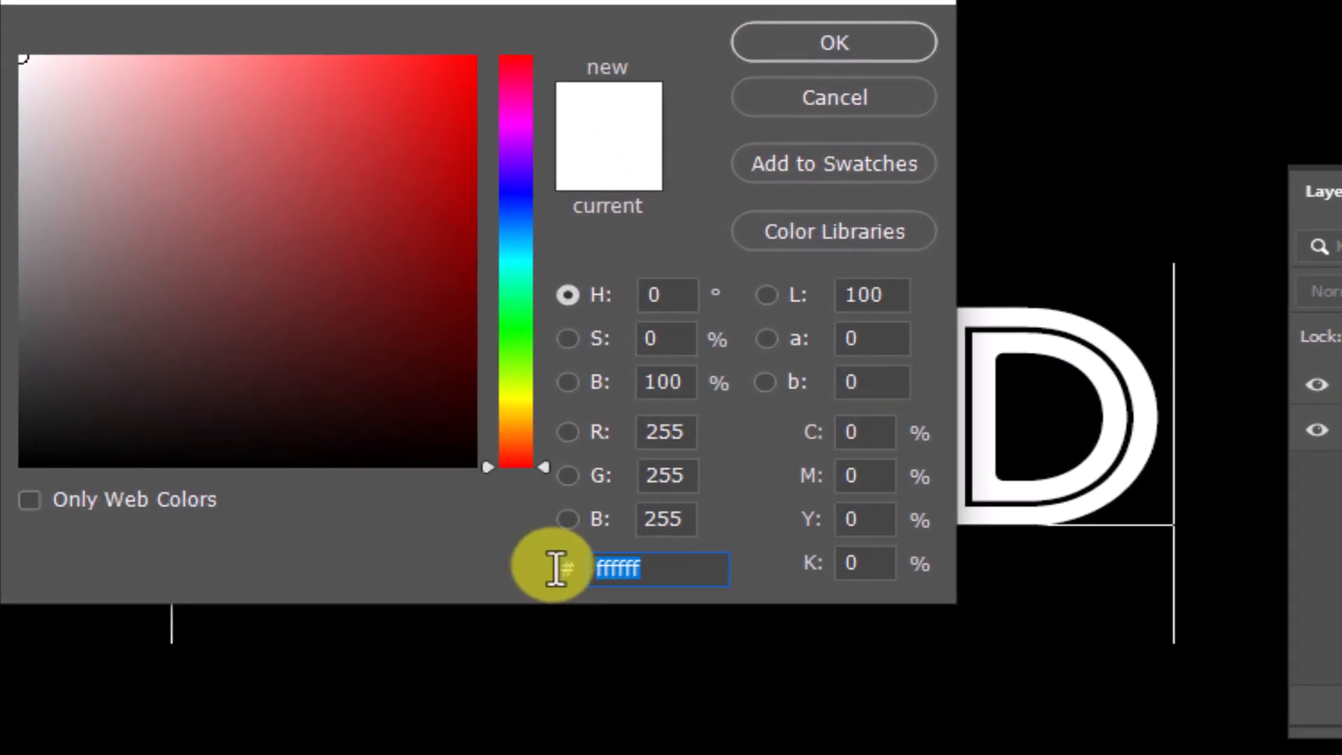
pyautogui.write('808080')
pyautogui.moveTo(689, 567); pyautogui.dragTo(584, 569)
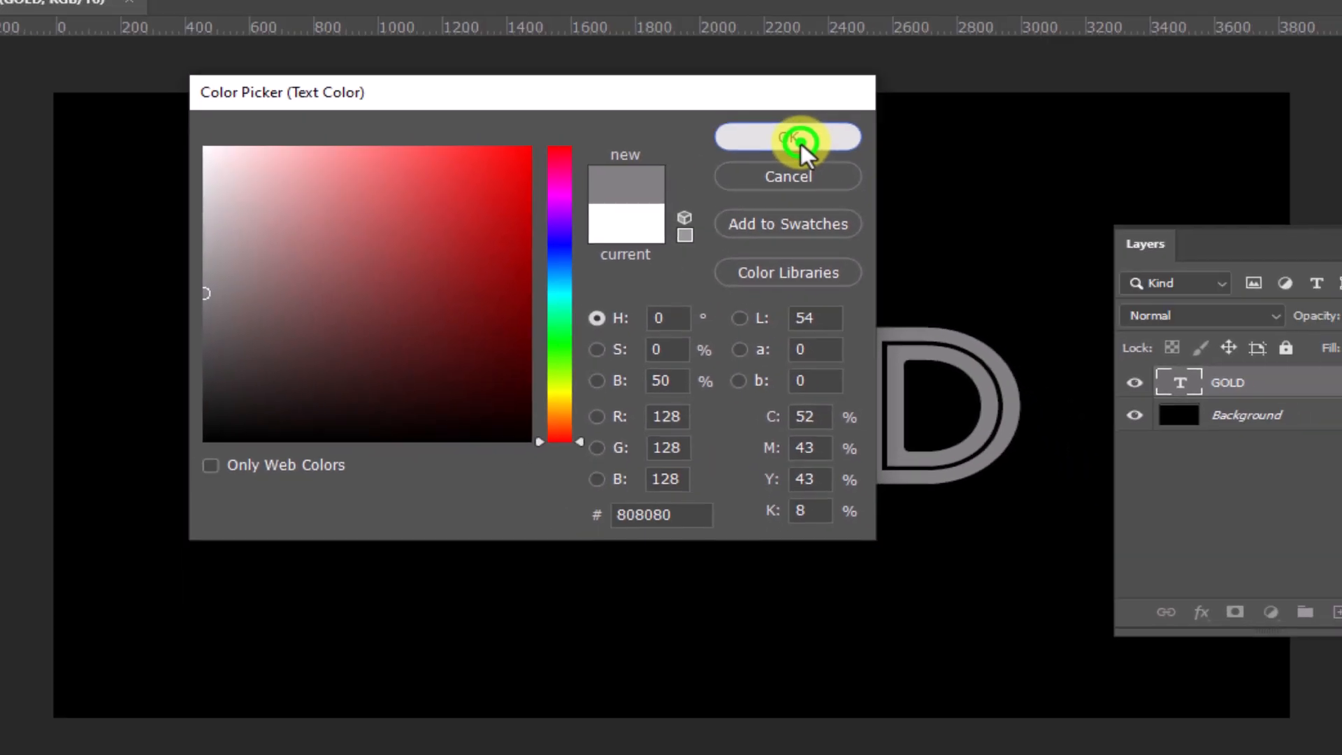
pyautogui.click(848, 49)
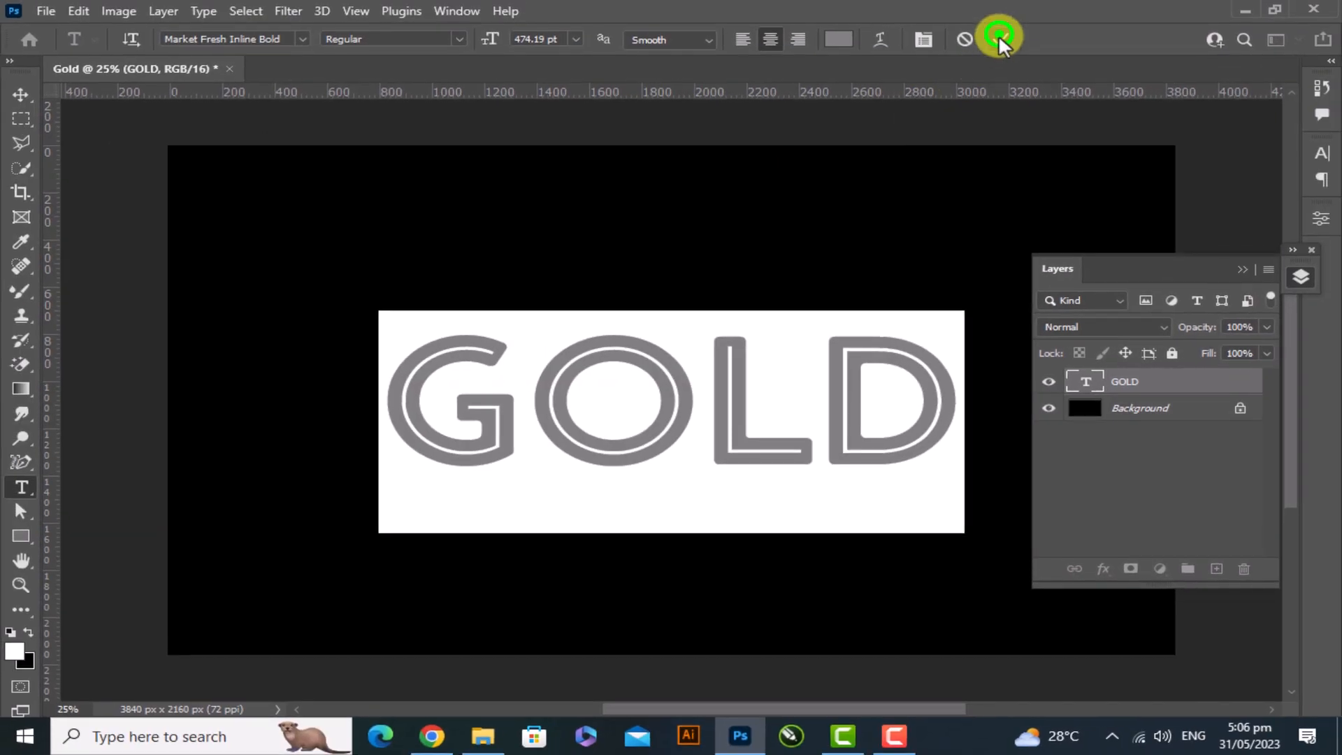
pyautogui.click(1001, 38)
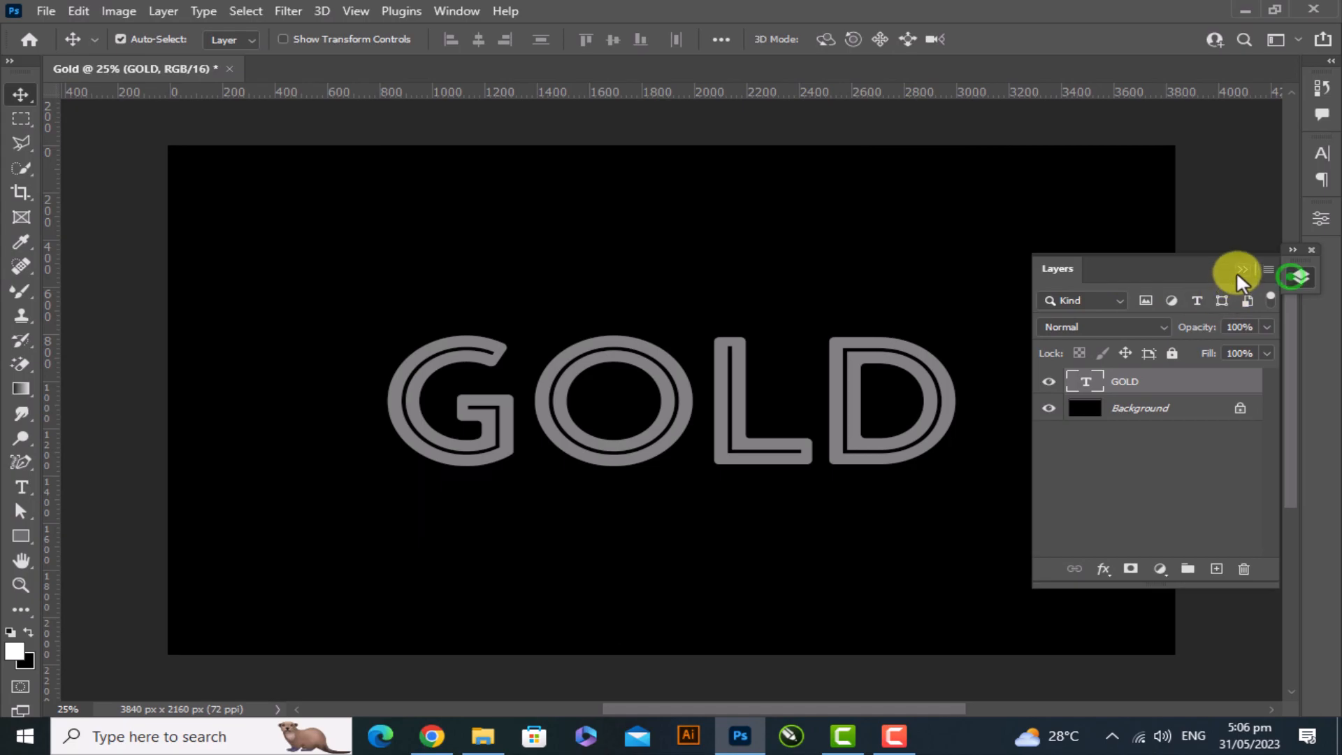
# Add a Bevel & Emboss effect to the GOLD layer and reset its settings to default.
pyautogui.moveTo(1289, 279); pyautogui.dragTo(1230, 248)
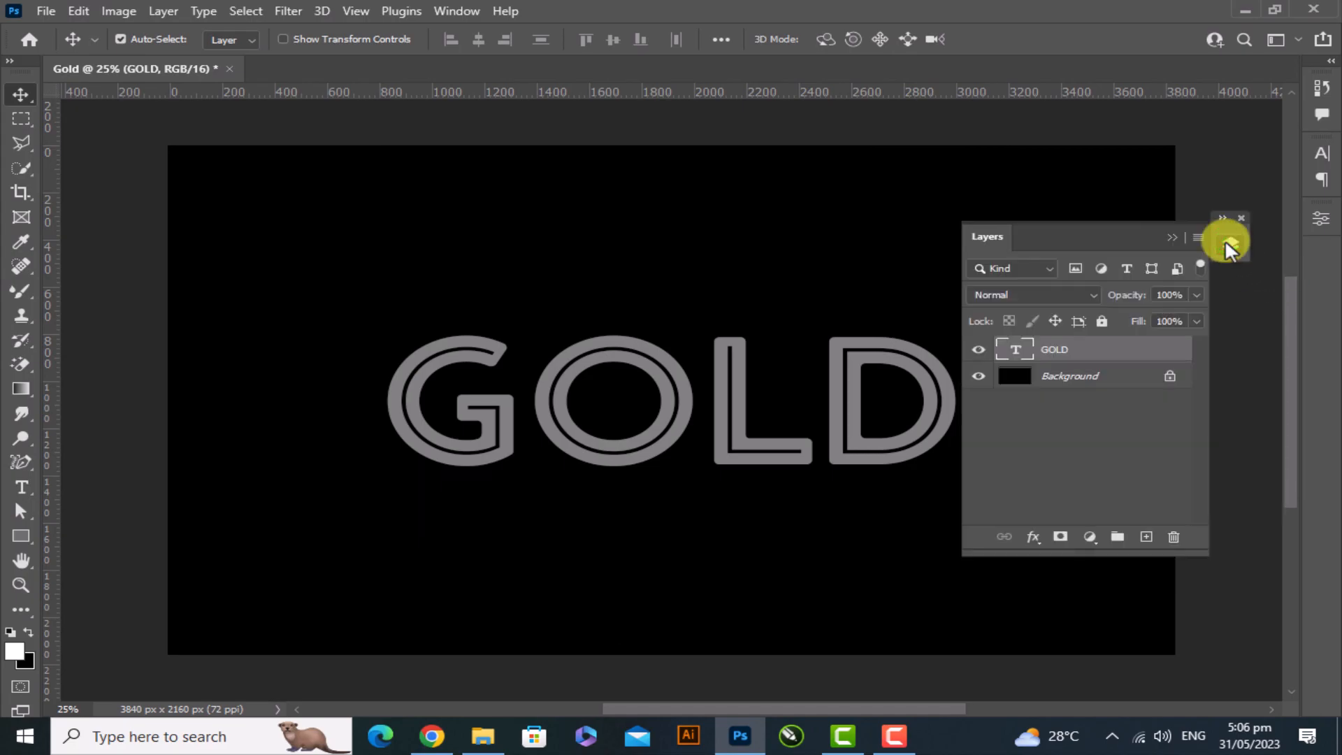
pyautogui.click(1033, 536)
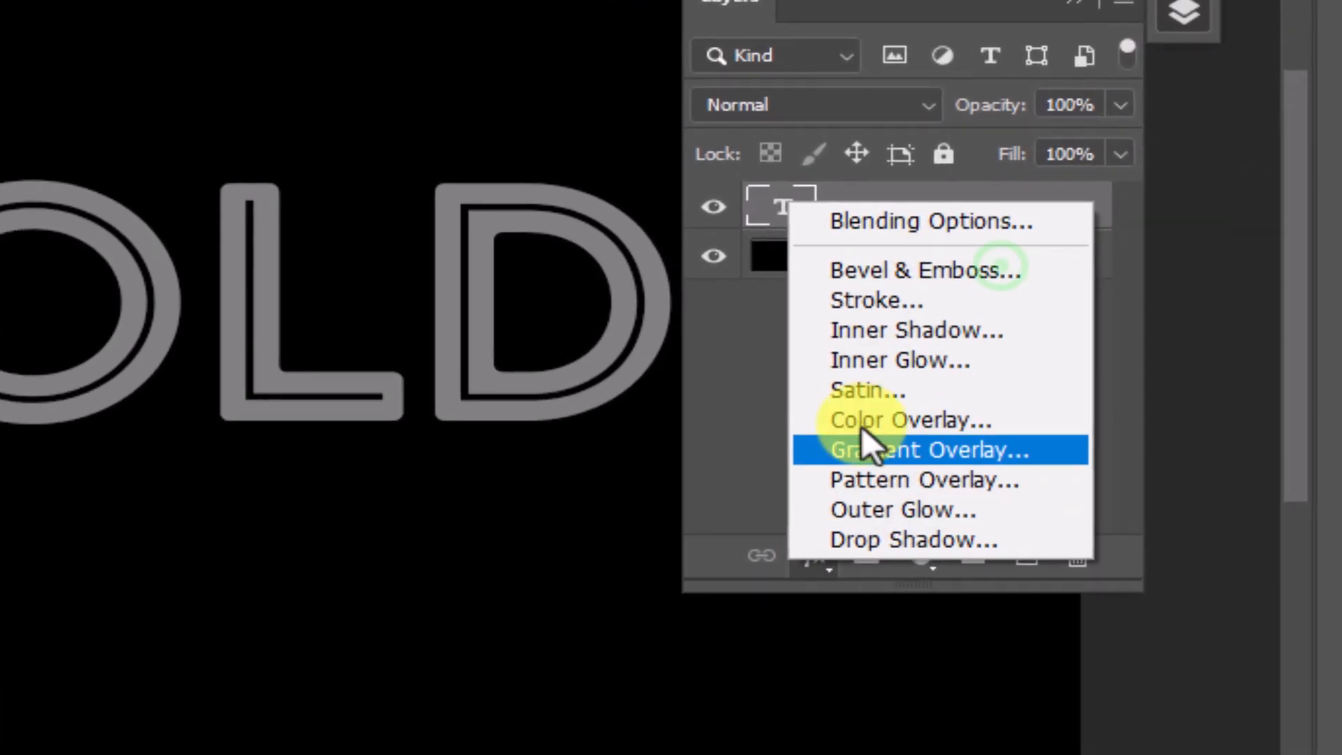
pyautogui.click(1007, 270)
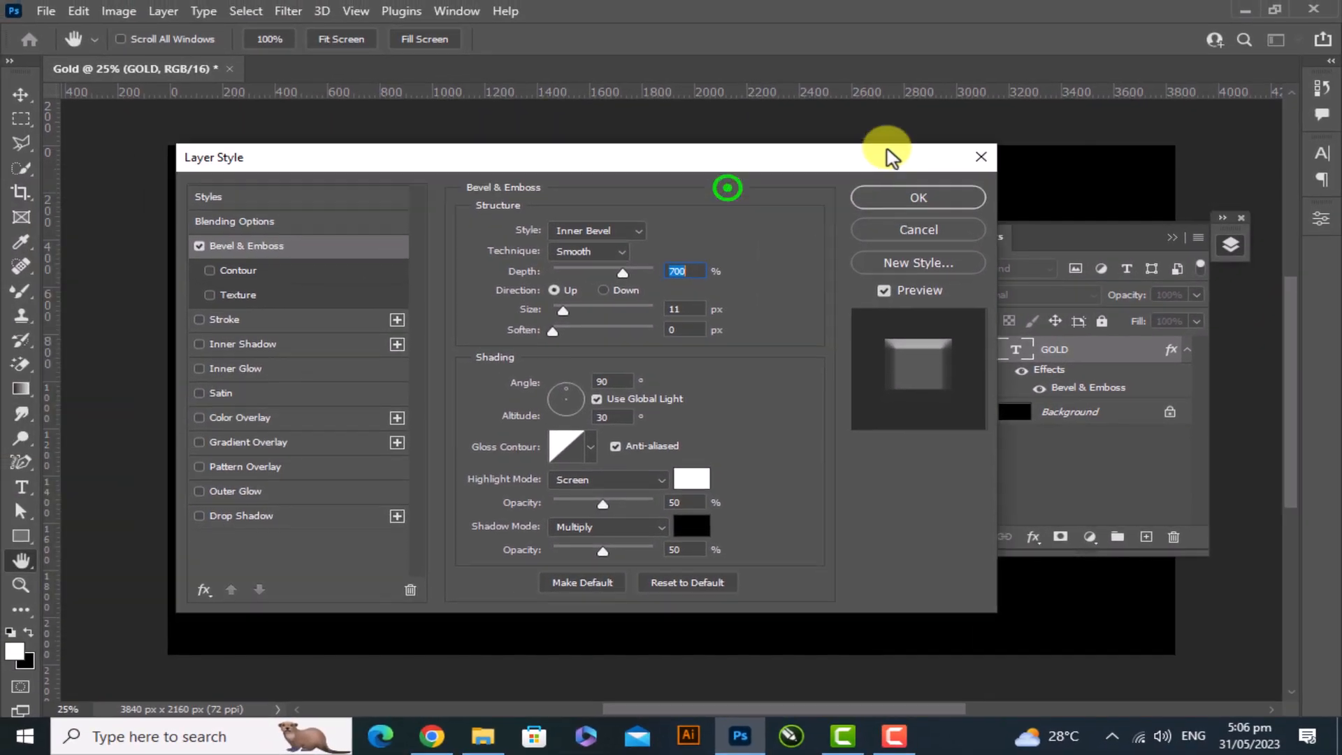
pyautogui.moveTo(889, 155); pyautogui.dragTo(727, 160)
pyautogui.click(1230, 249)
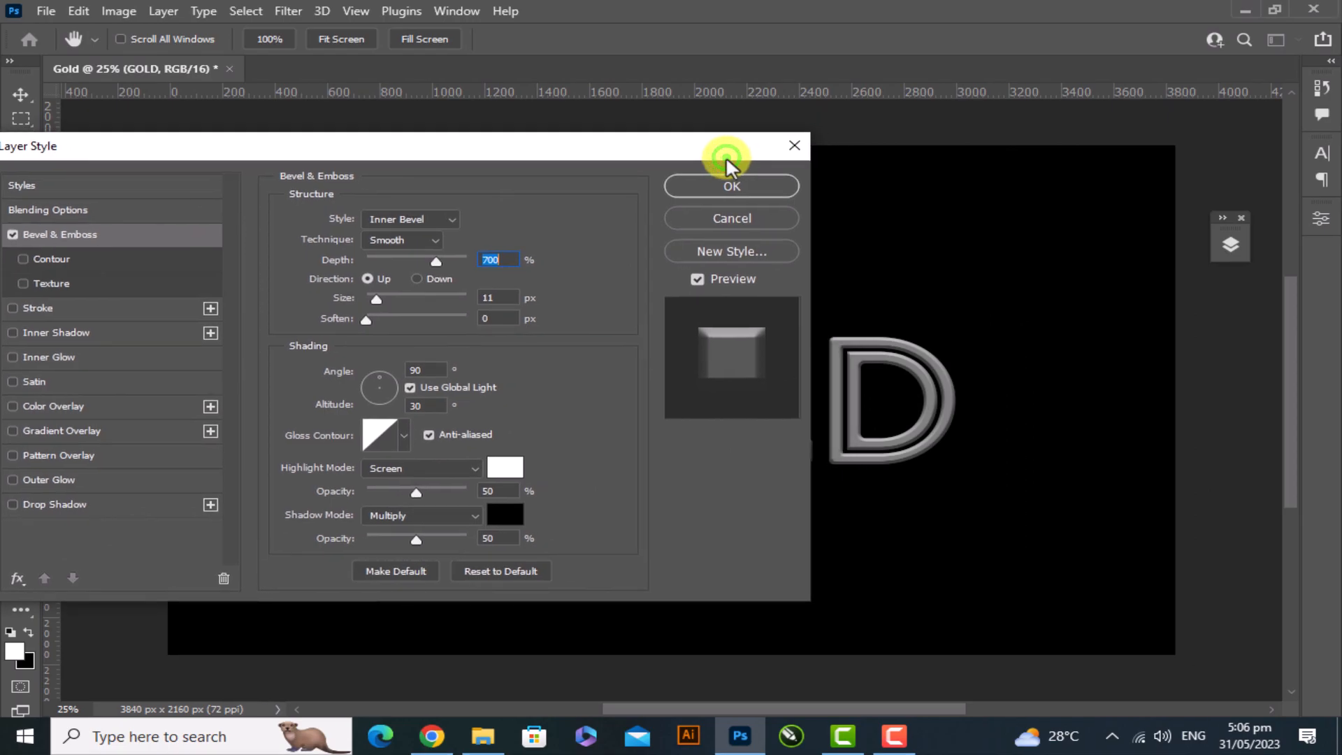
pyautogui.click(474, 585)
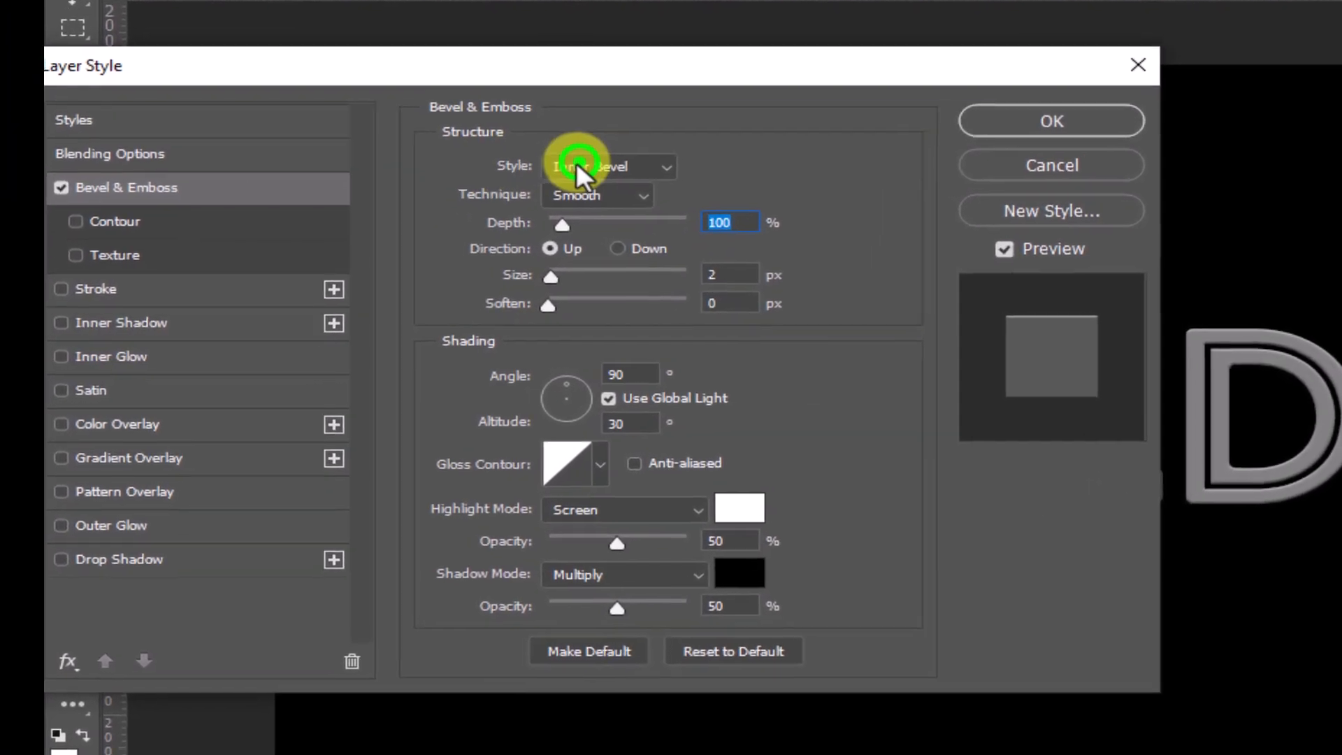
# Set the Bevel & Emboss to Inner Bevel style, Smooth technique, 700% depth and 11 px size.
pyautogui.click(387, 218)
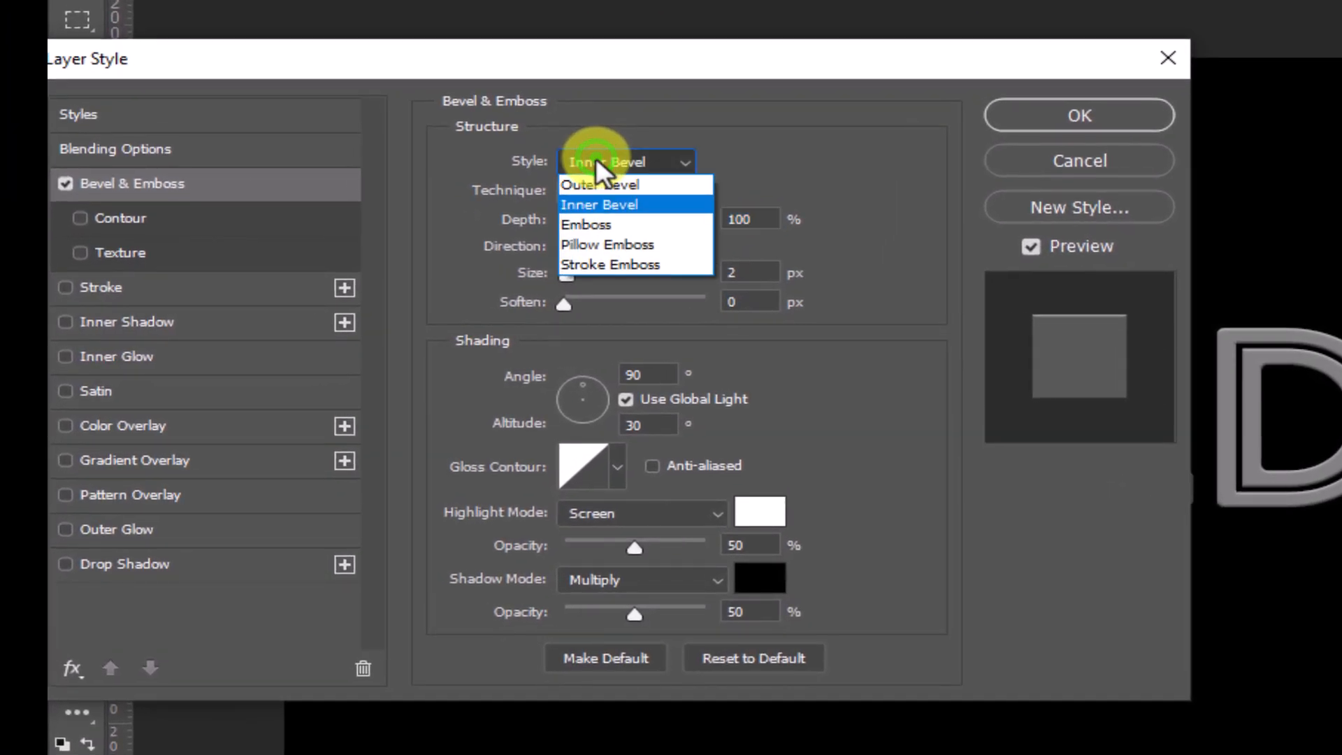
pyautogui.click(655, 210)
pyautogui.click(624, 186)
pyautogui.click(750, 219)
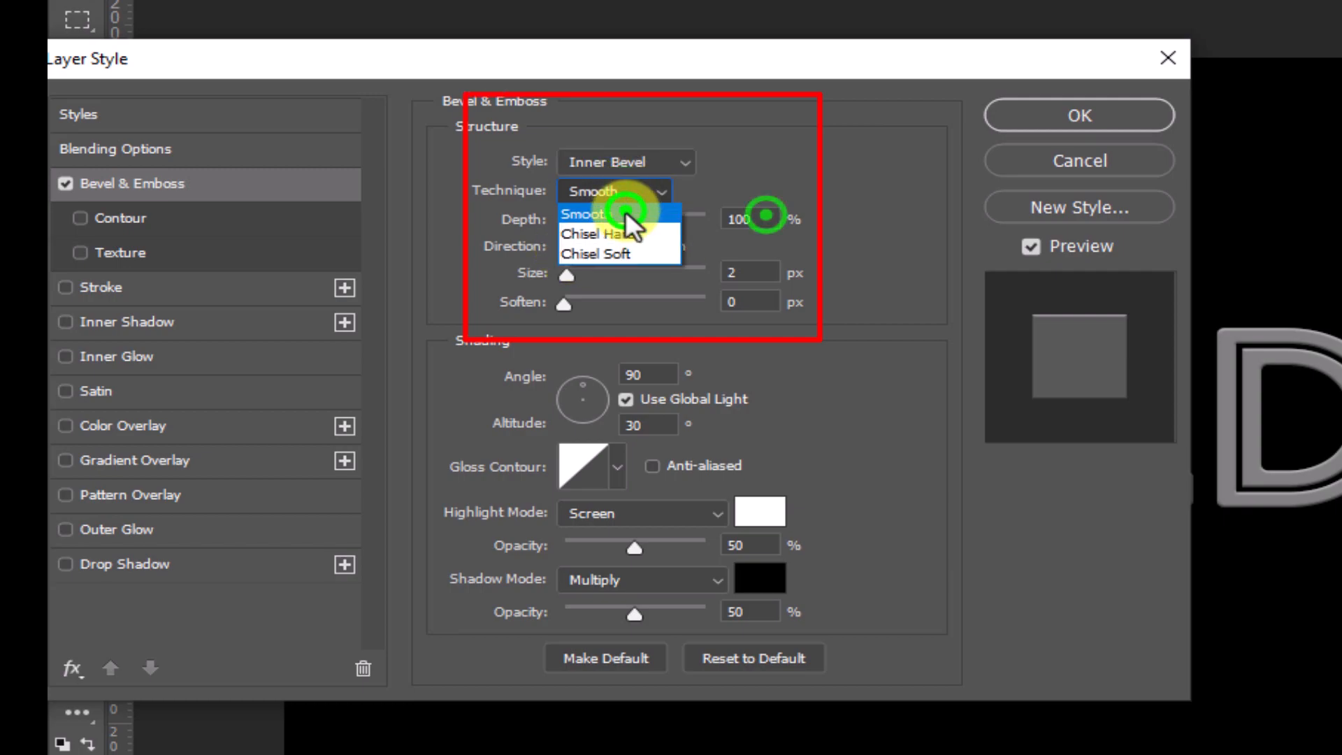
pyautogui.write('700')
pyautogui.click(752, 273)
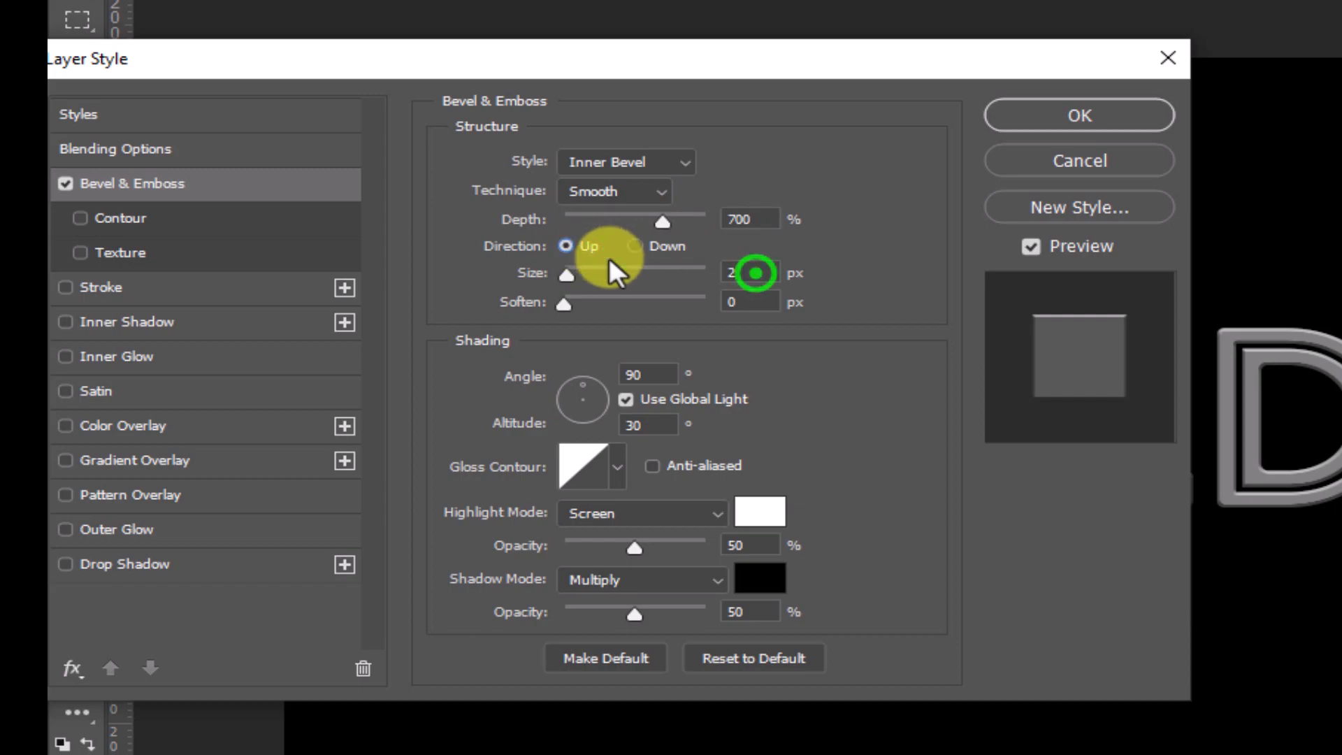
pyautogui.write('11')
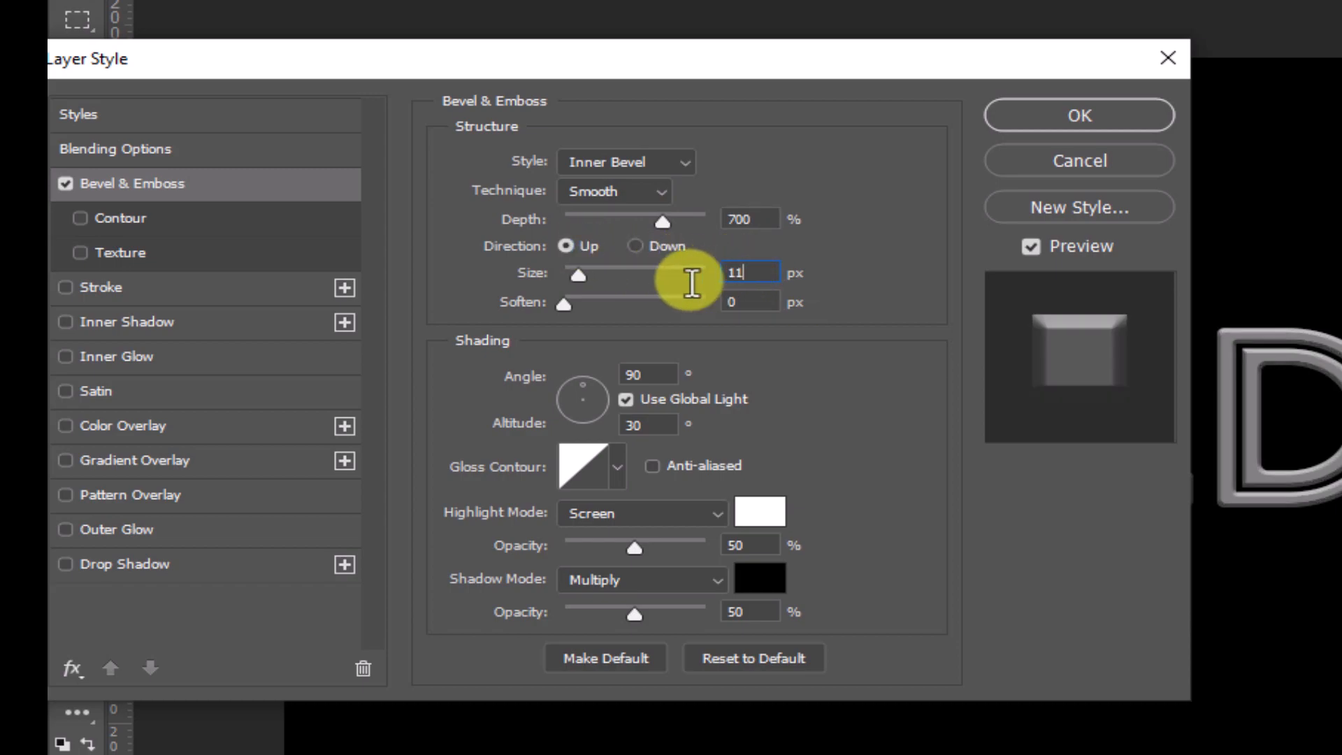
pyautogui.click(650, 374)
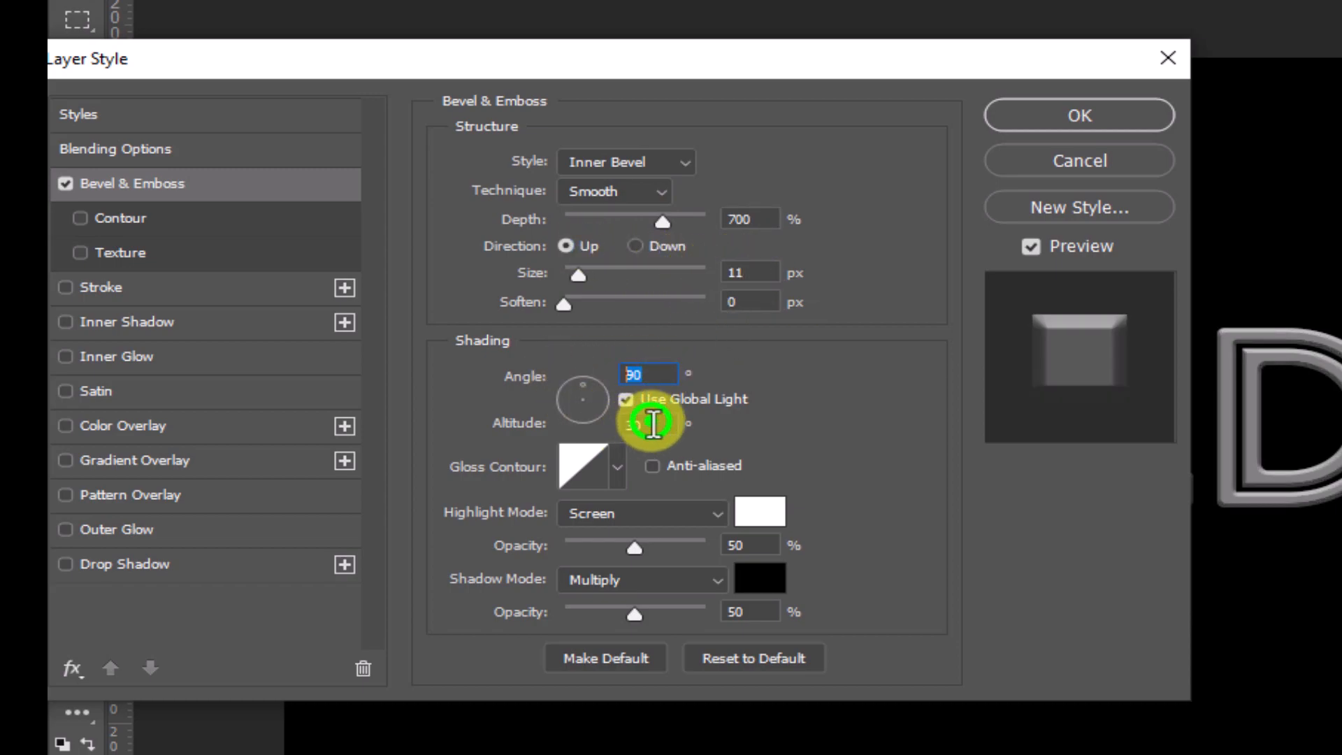
# Add an Inner Shadow effect to the GOLD layer, reset to default, with Multiply blend mode and black (000000) color.
pyautogui.click(190, 322)
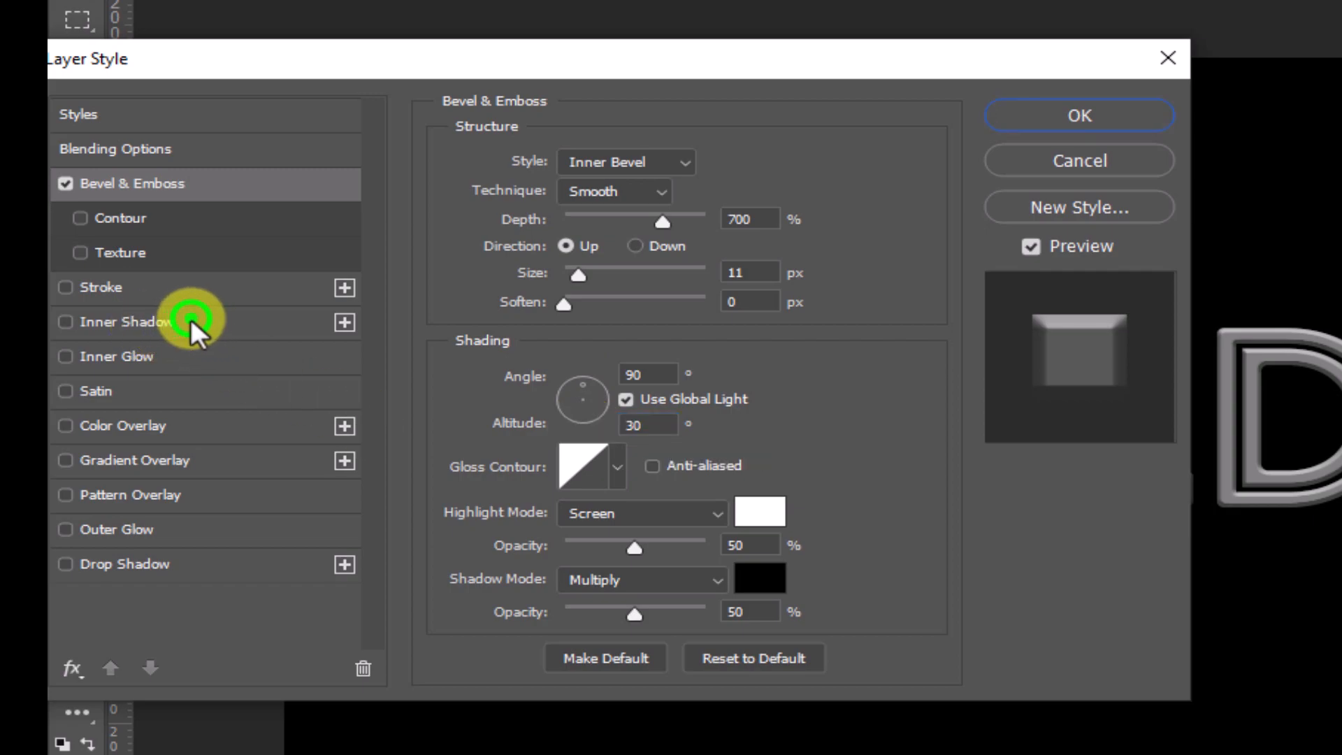
pyautogui.click(791, 518)
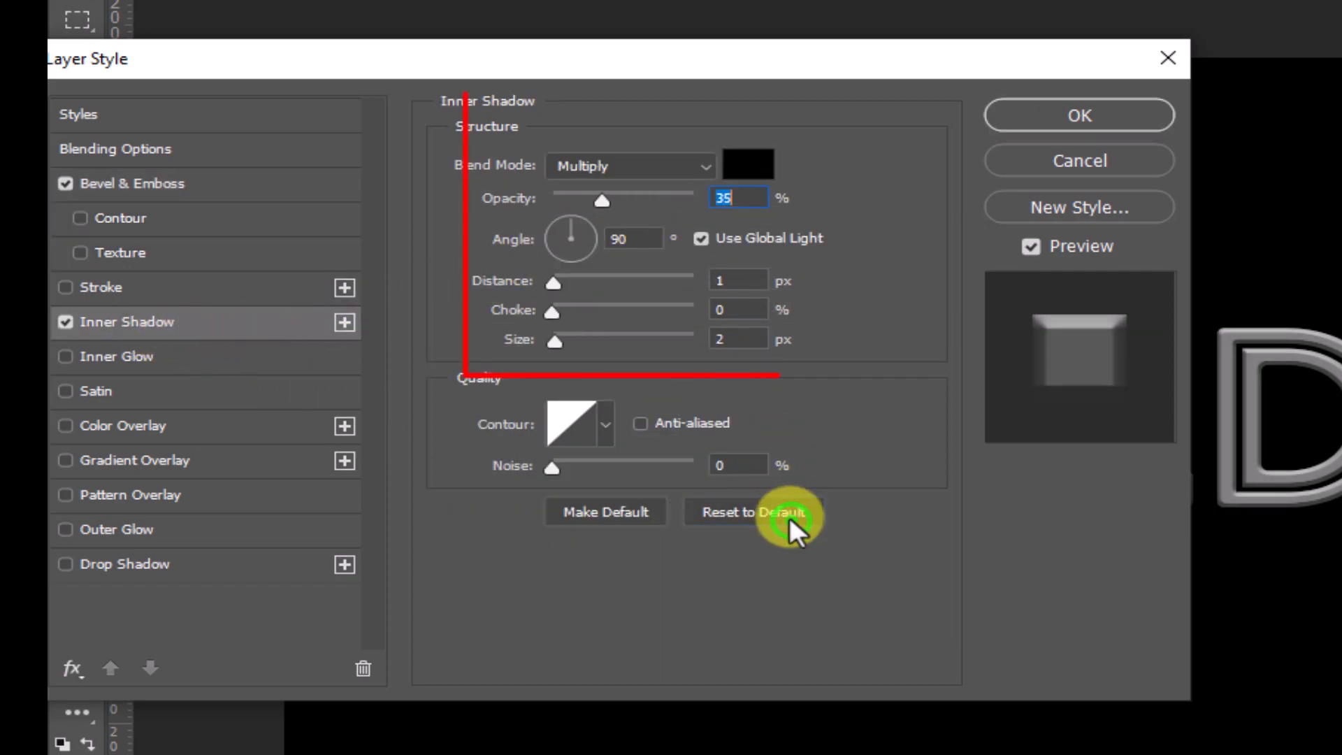
pyautogui.click(686, 166)
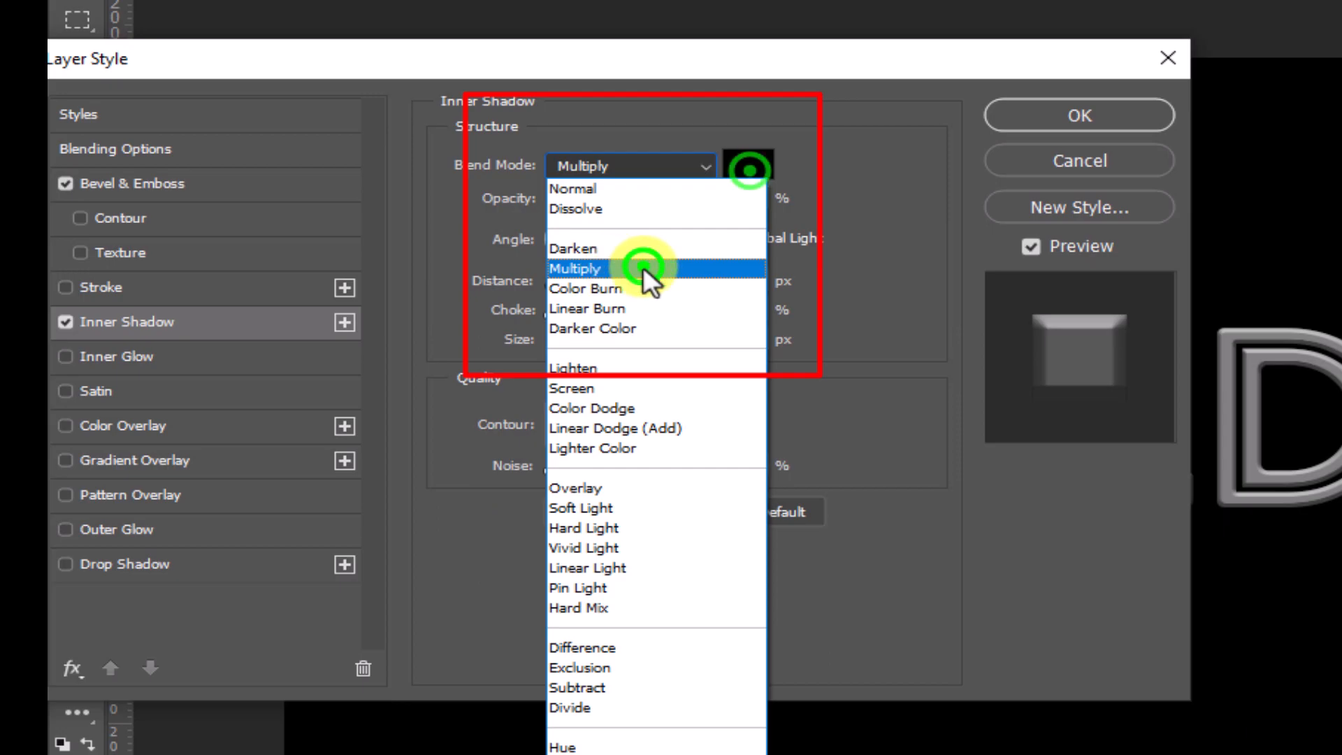
pyautogui.click(643, 266)
pyautogui.click(749, 165)
pyautogui.moveTo(673, 446); pyautogui.dragTo(344, 467)
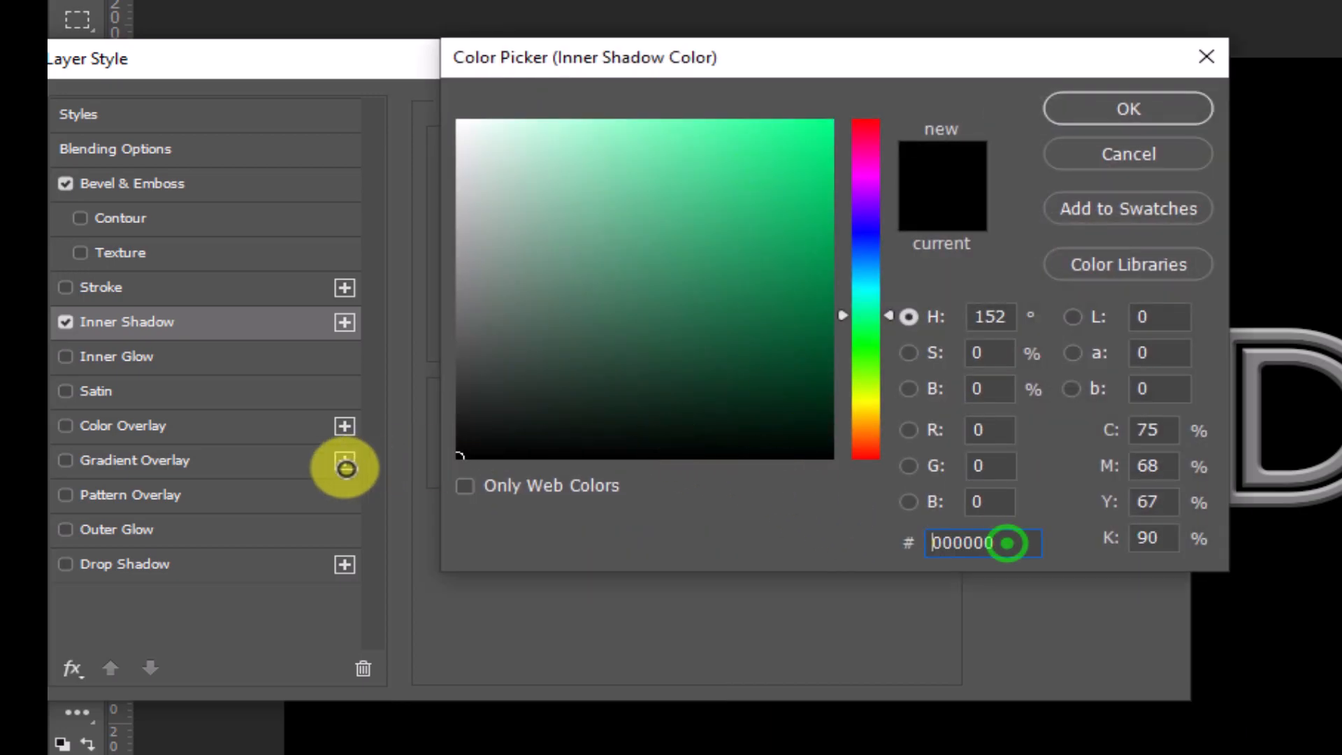
pyautogui.moveTo(1016, 544); pyautogui.dragTo(792, 543)
pyautogui.click(1085, 119)
# Set the Inner Shadow opacity to 30% and disable Use Global Light, keeping the angle at 90°.
pyautogui.moveTo(750, 190); pyautogui.dragTo(673, 202)
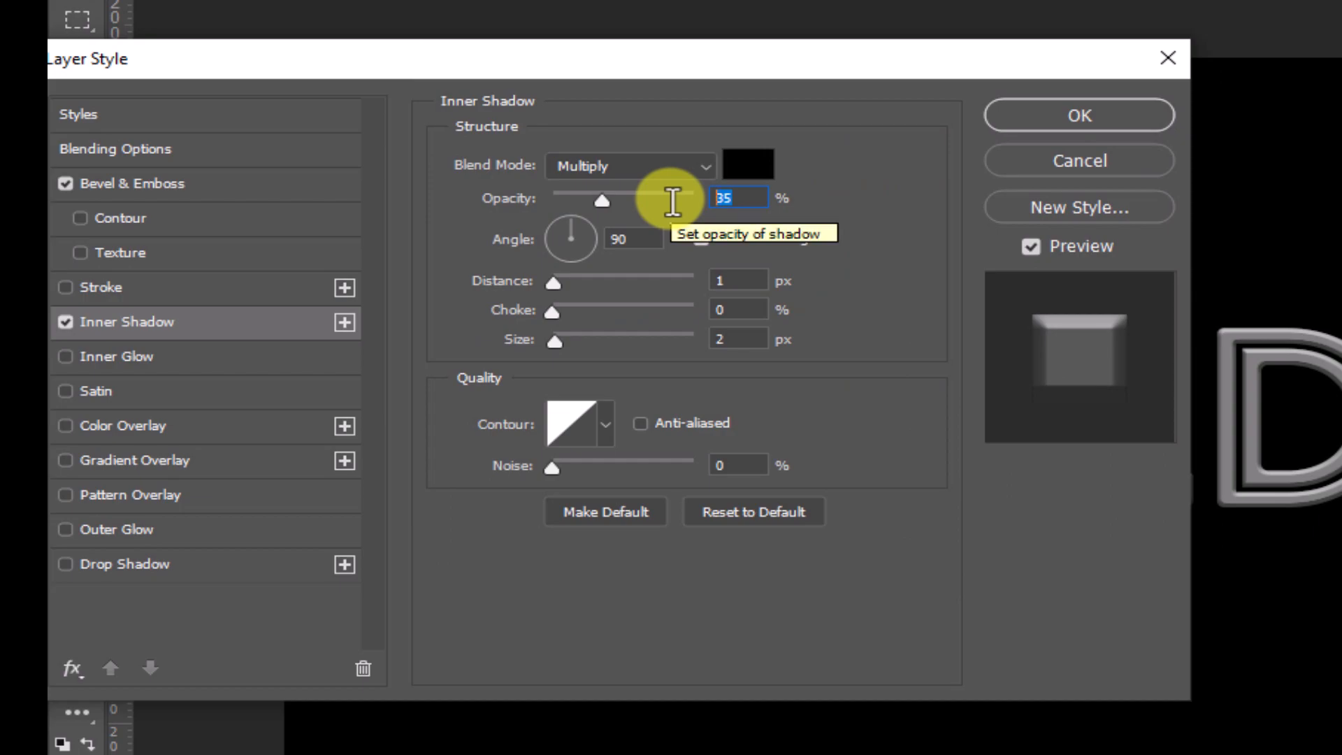
pyautogui.write('30')
pyautogui.moveTo(636, 233); pyautogui.dragTo(563, 241)
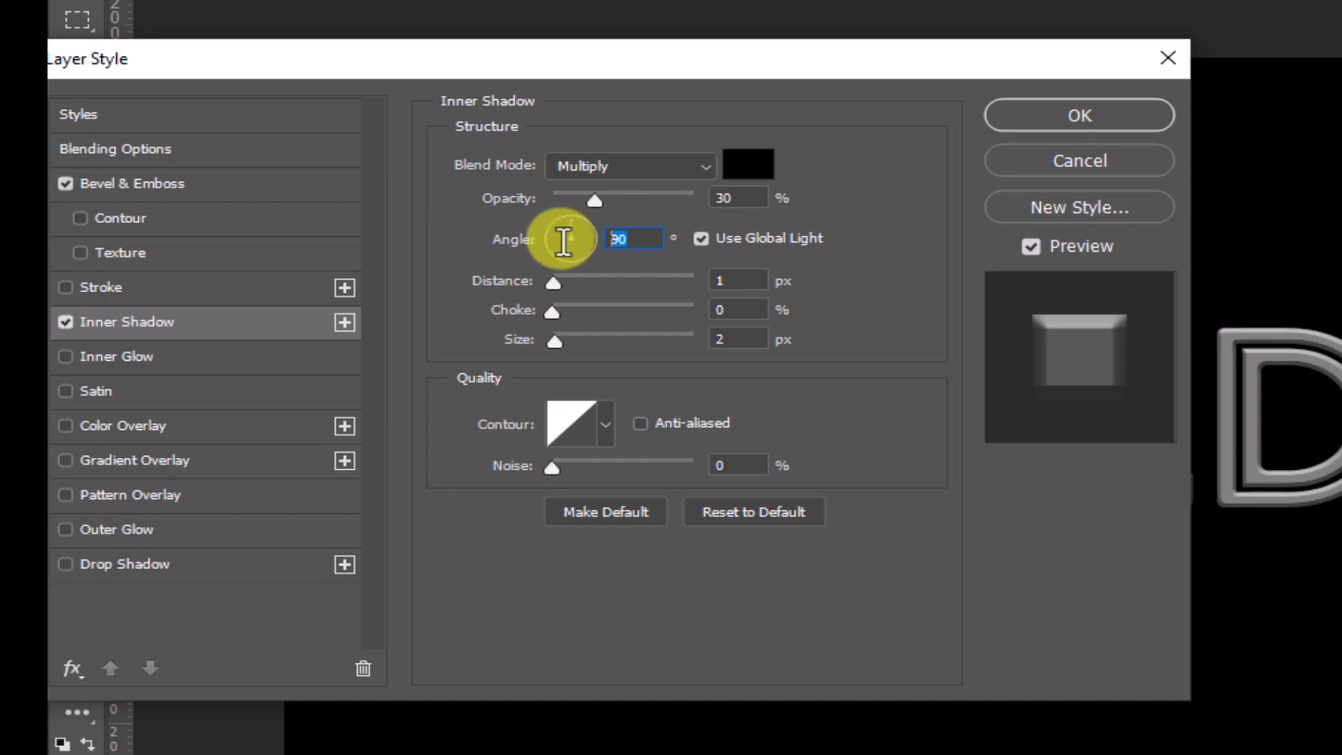
pyautogui.click(699, 239)
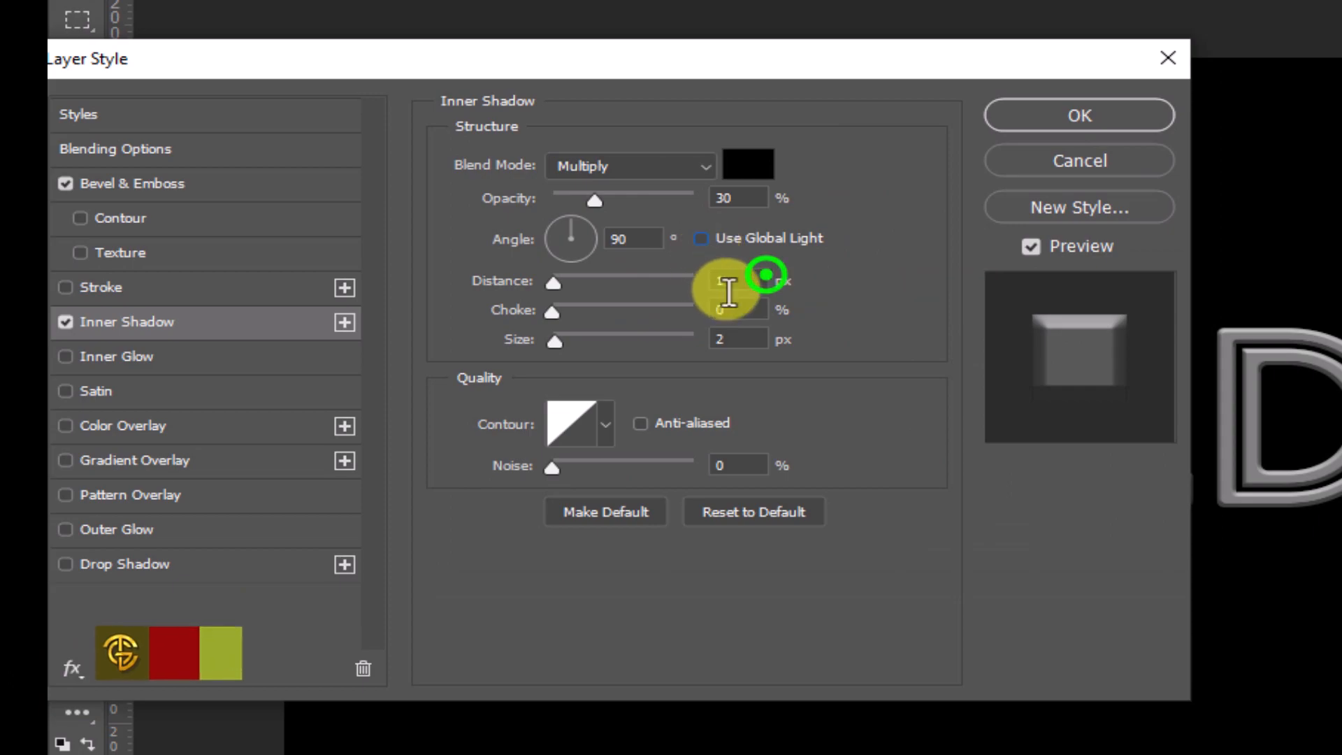
# Set the Inner Shadow distance to 0 px, choke to 0% and size to 60 px, and apply the layer style.
pyautogui.doubleClick(727, 282)
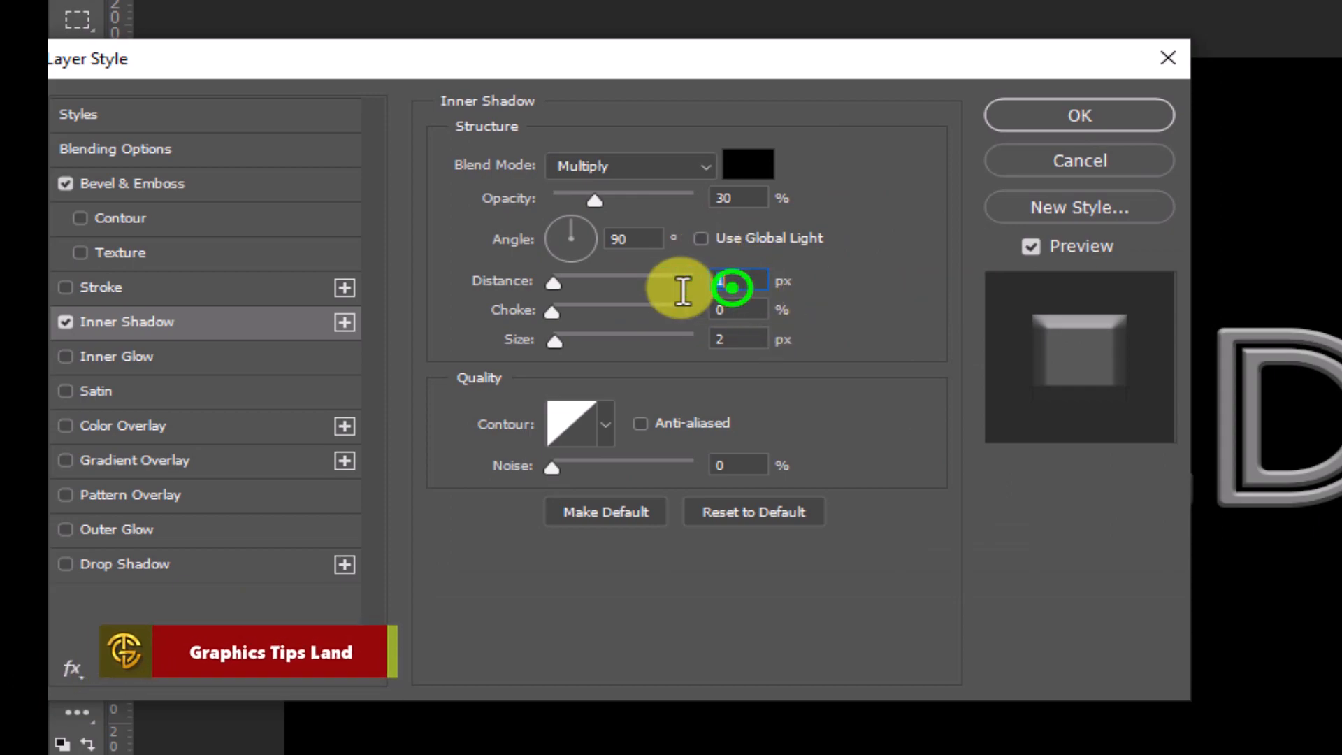
pyautogui.write('0')
pyautogui.click(734, 309)
pyautogui.click(737, 339)
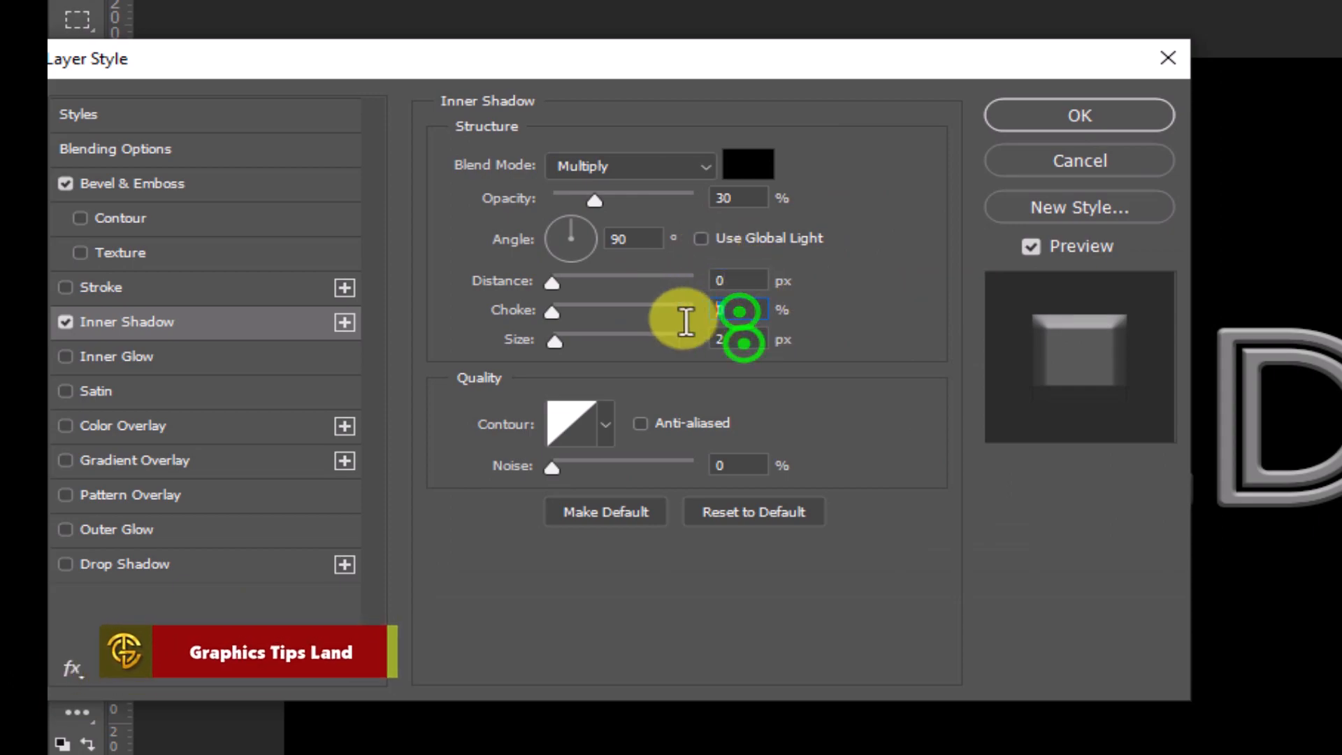
pyautogui.write('36')
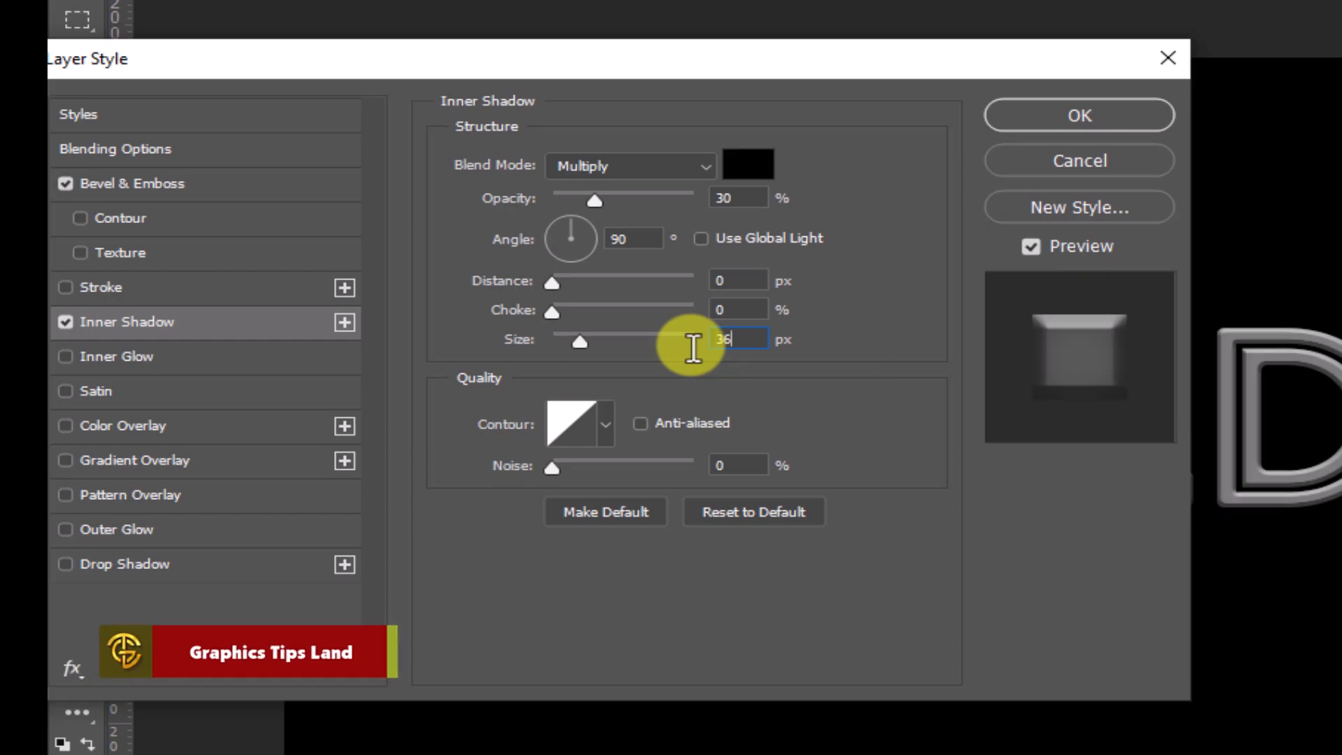
pyautogui.write('60')
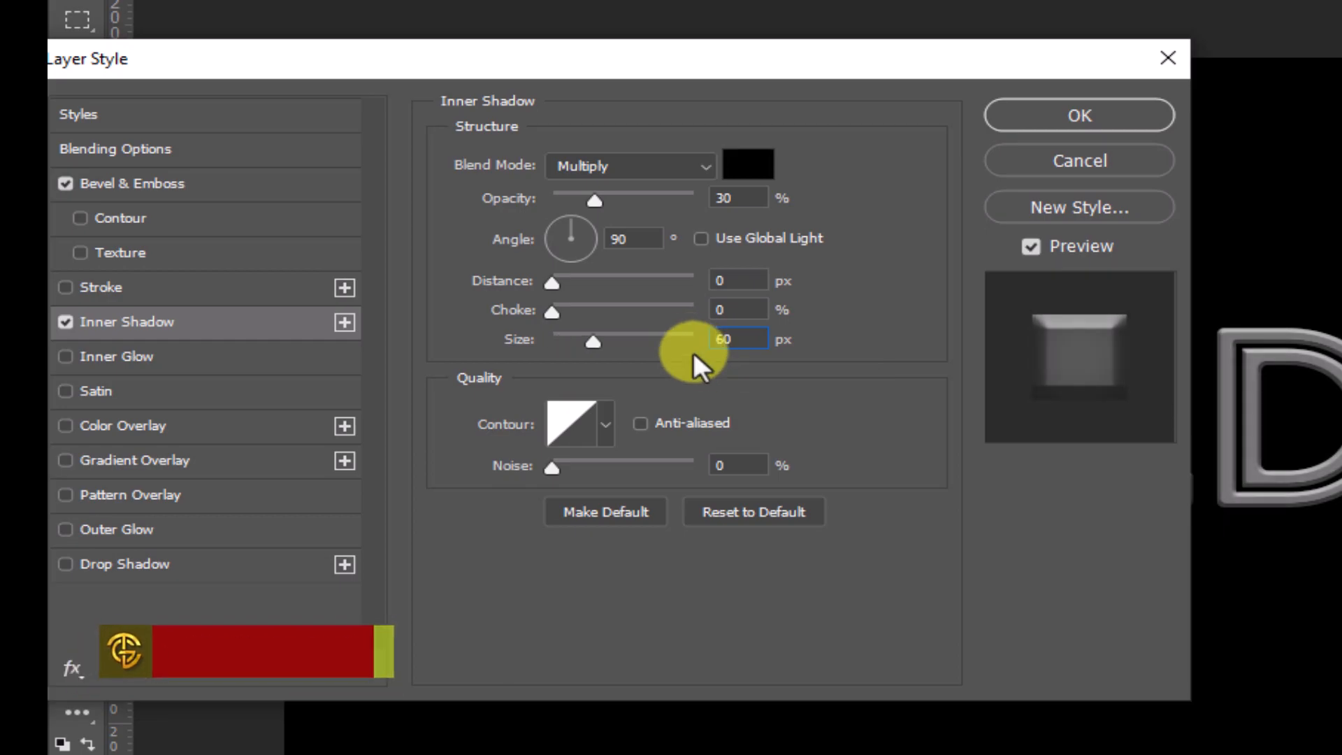
pyautogui.click(1051, 118)
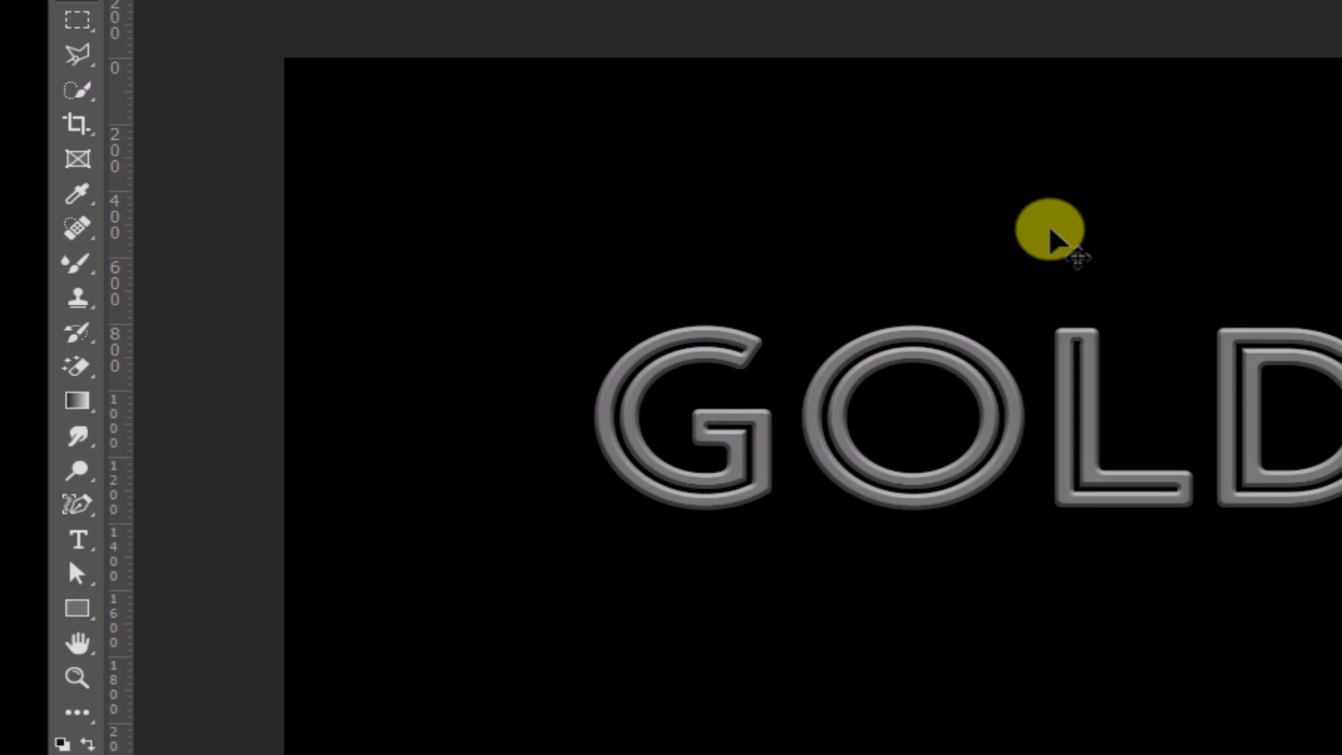
# Put the GOLD text layer into a new group and collapse the group.
pyautogui.click(1230, 245)
pyautogui.click(1186, 347)
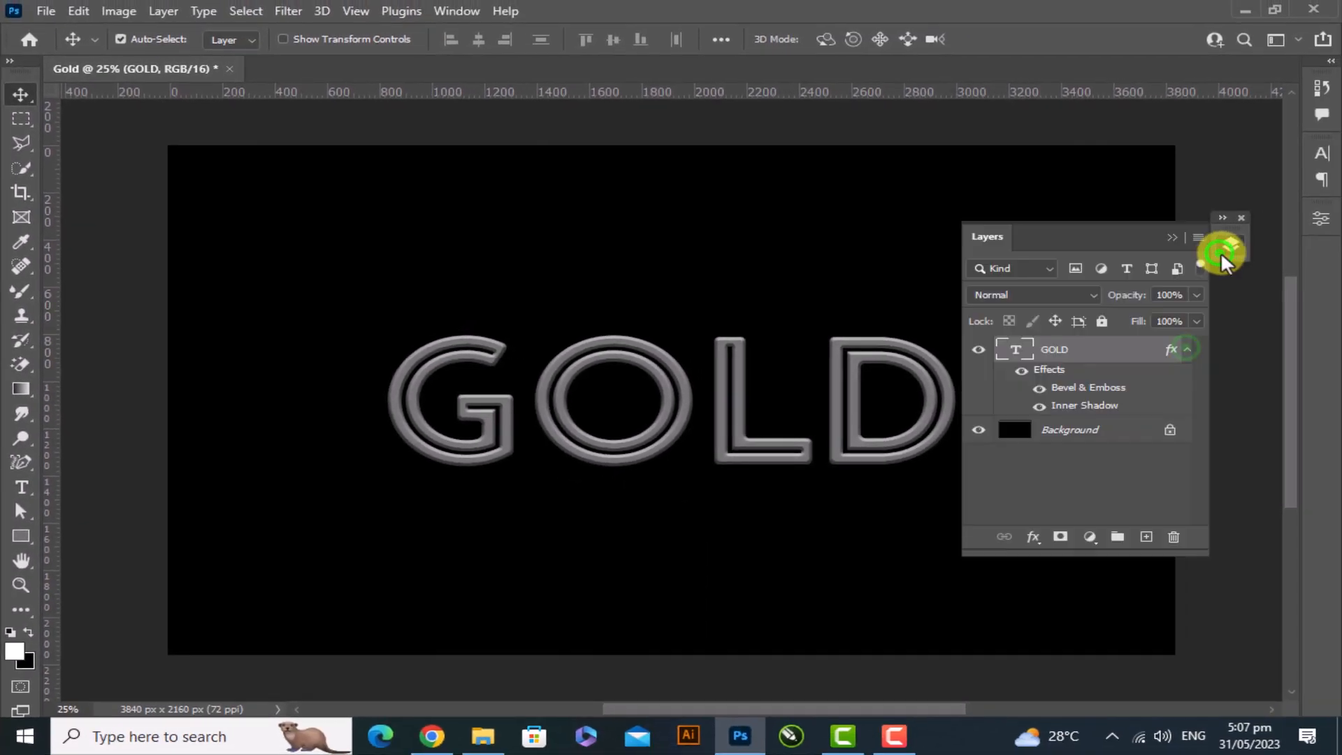
pyautogui.click(1186, 350)
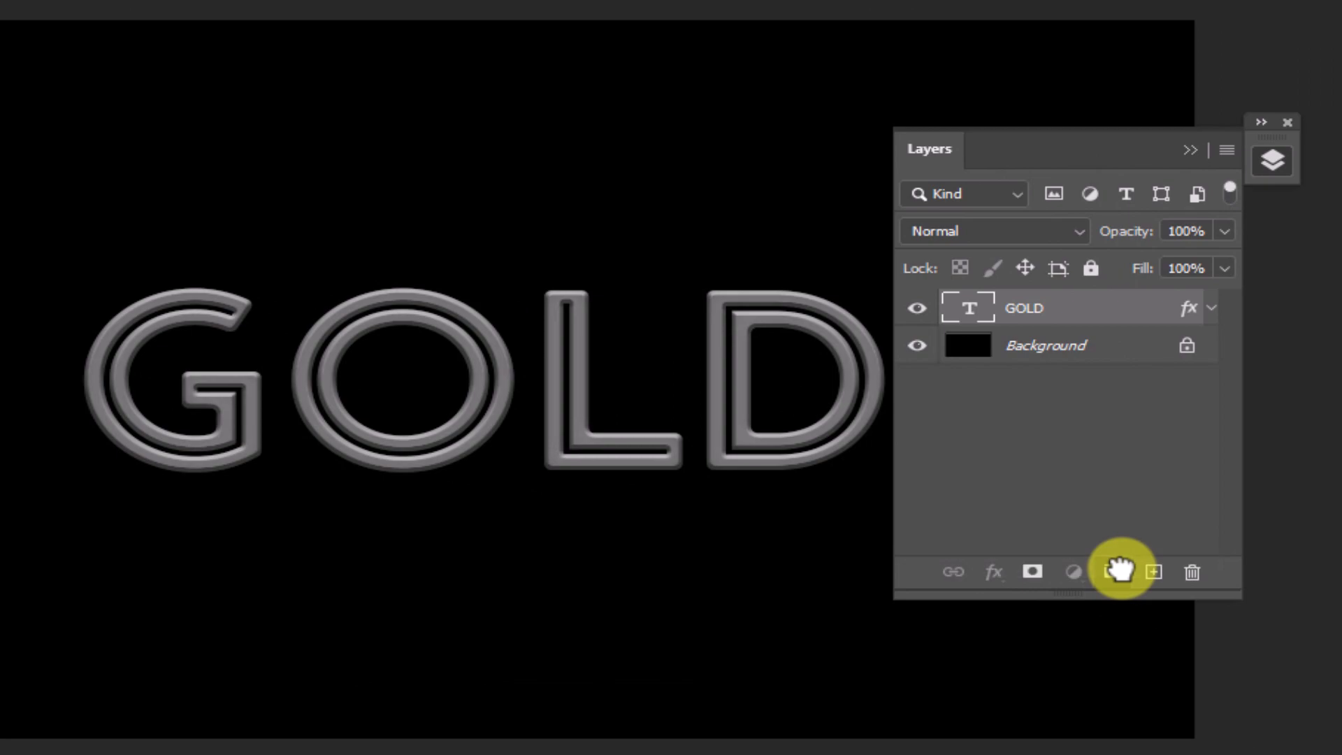
pyautogui.click(1116, 571)
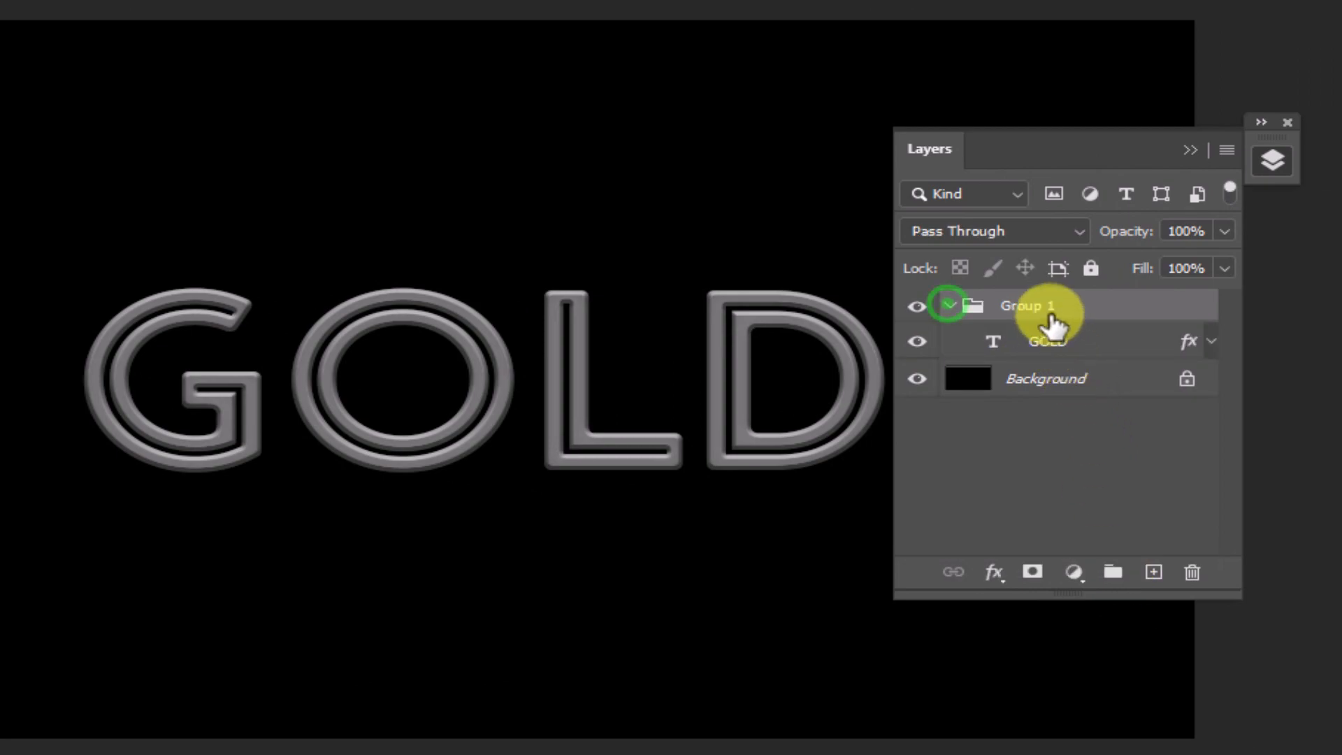
pyautogui.click(949, 306)
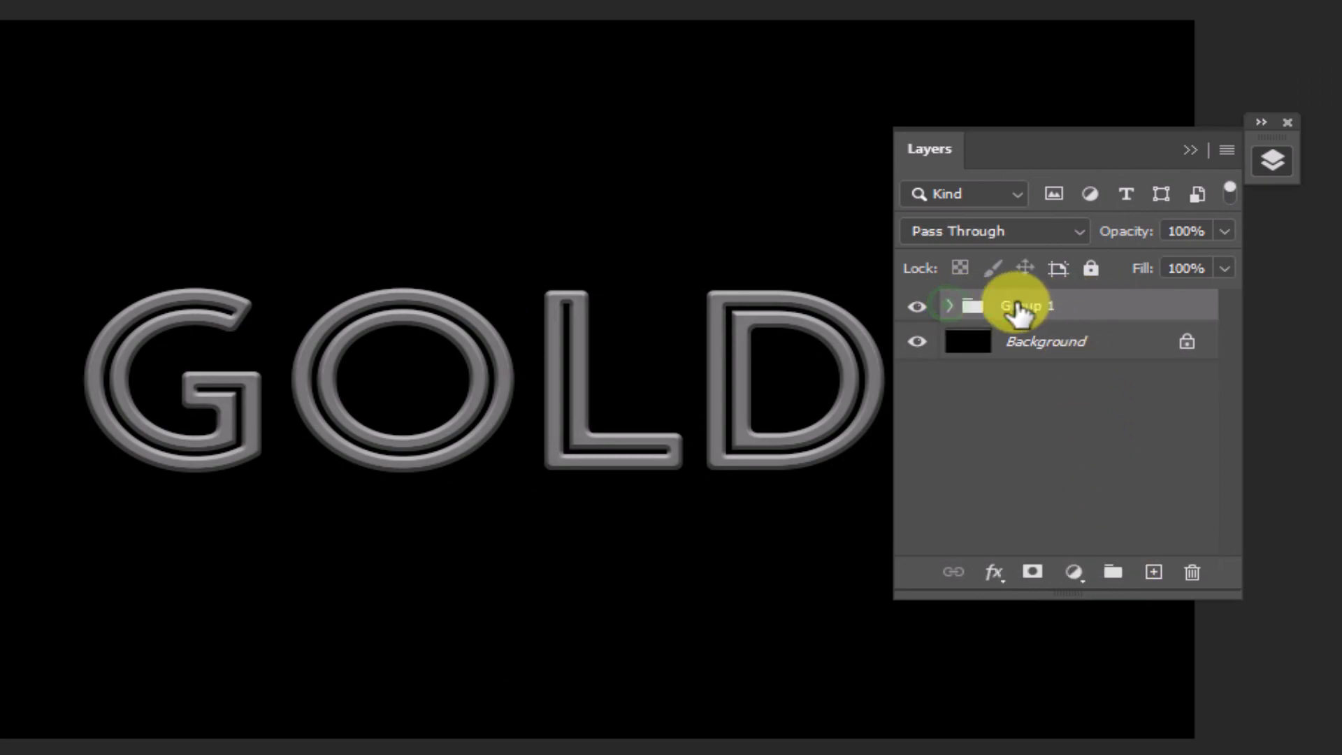
# Add a new layer above the group and fill it with a slanted black-to-white linear gradient running upward across the text area.
pyautogui.click(1153, 572)
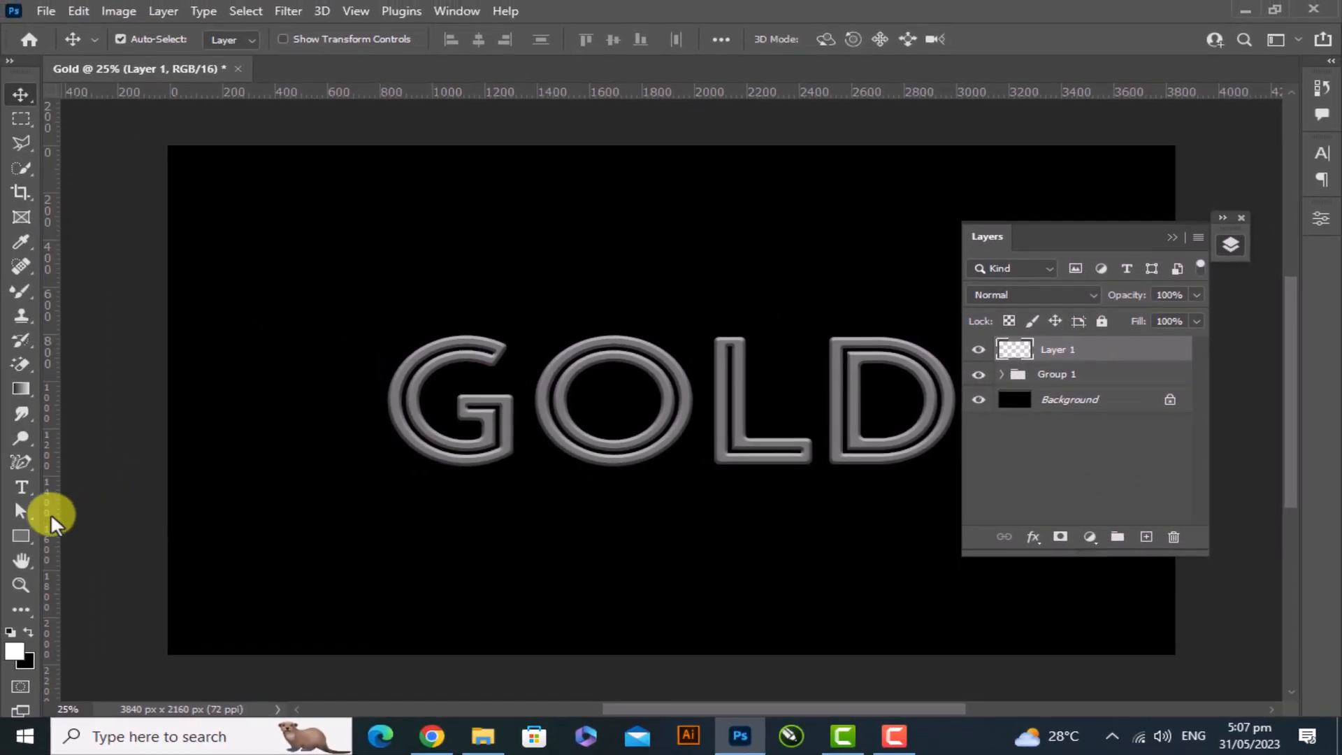
pyautogui.click(18, 385)
pyautogui.click(146, 388)
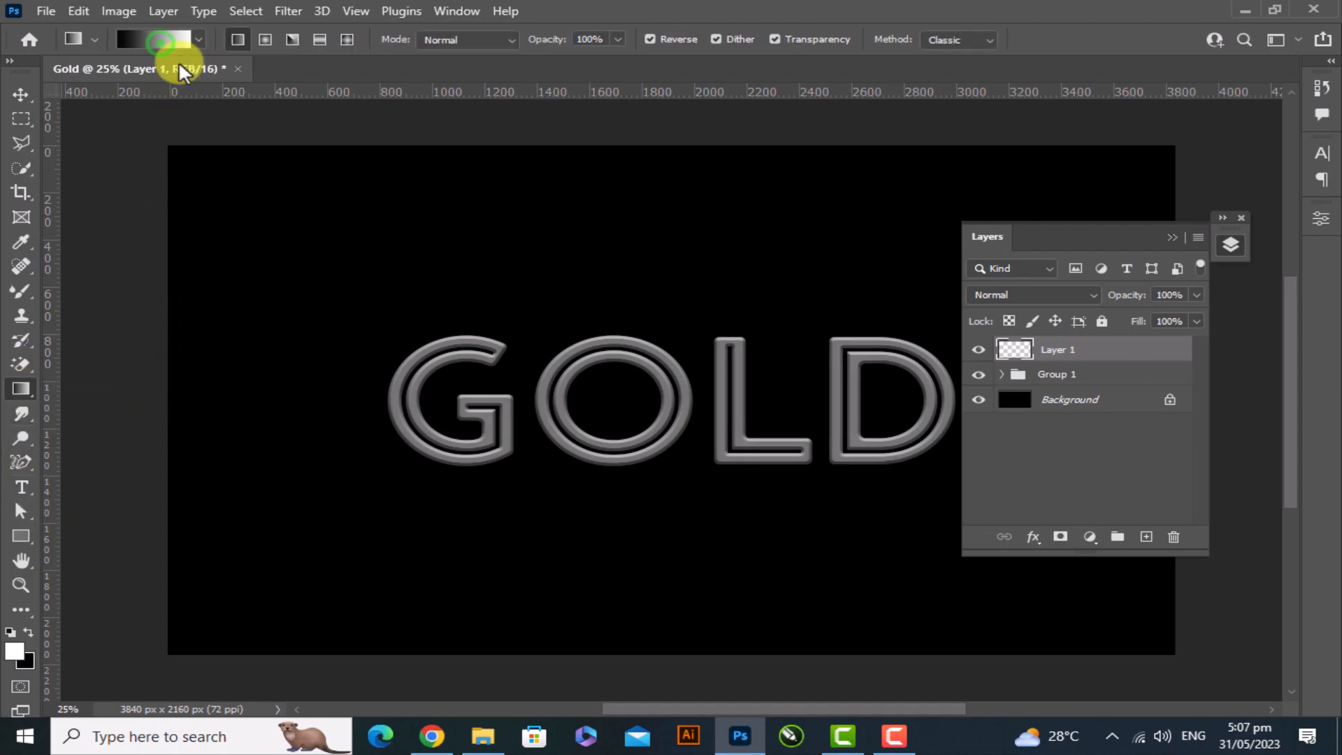
pyautogui.click(161, 43)
pyautogui.click(561, 163)
pyautogui.click(941, 144)
pyautogui.click(1229, 248)
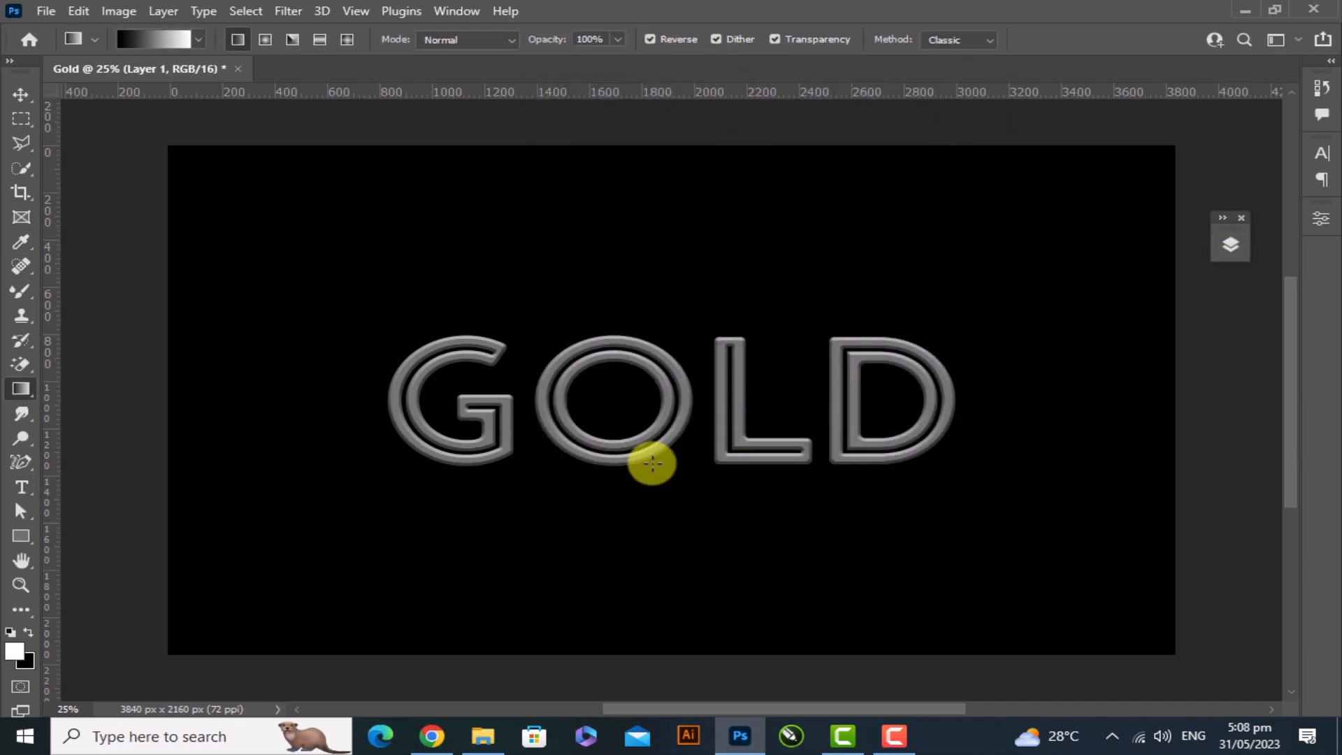
pyautogui.moveTo(603, 510); pyautogui.dragTo(643, 403)
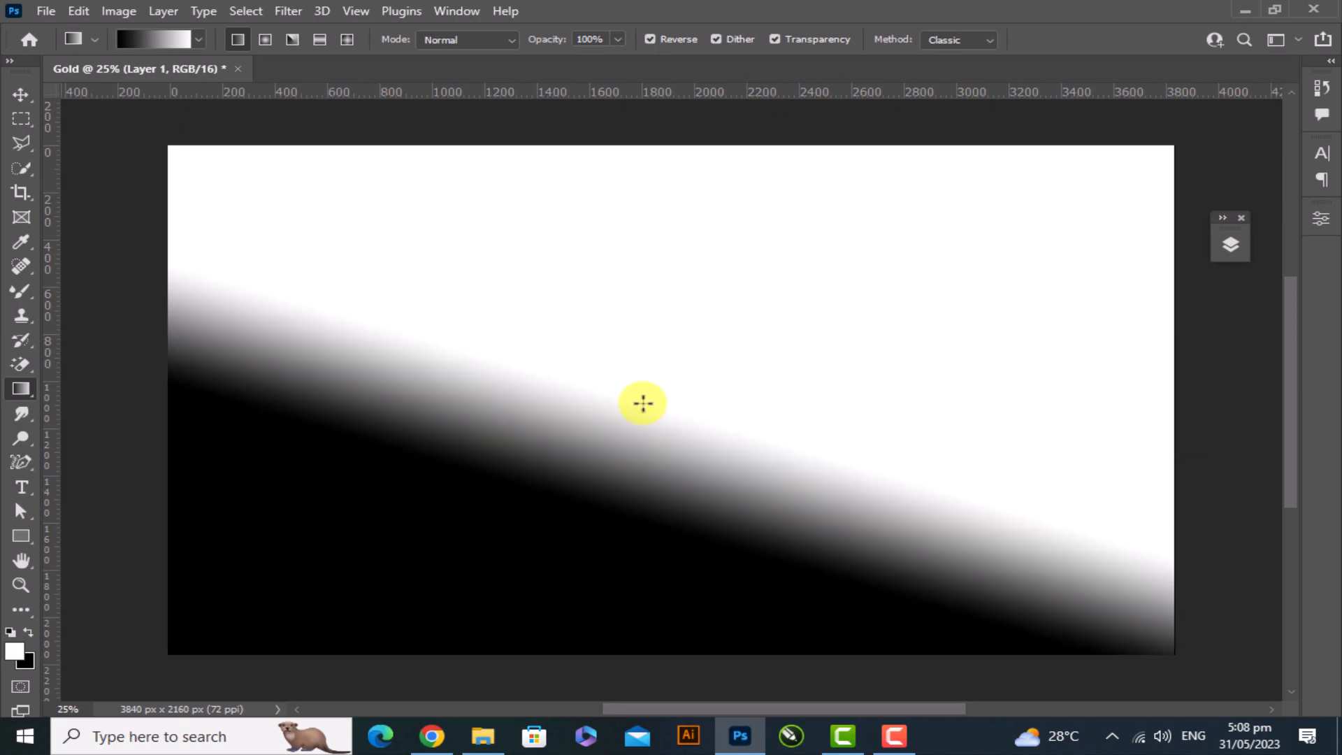
# Clip the gradient-filled layer to the group containing the GOLD text with a clipping mask.
pyautogui.click(1227, 251)
pyautogui.rightClick(1149, 358)
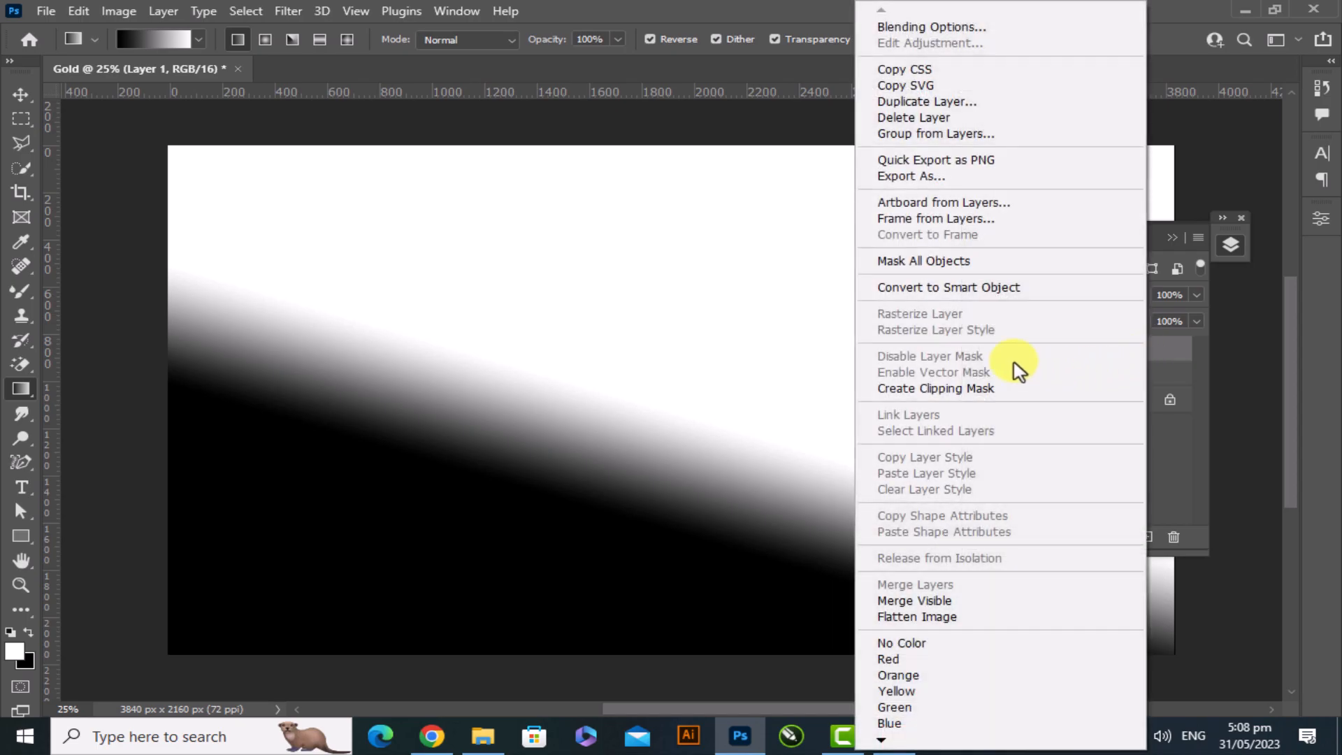
pyautogui.click(954, 389)
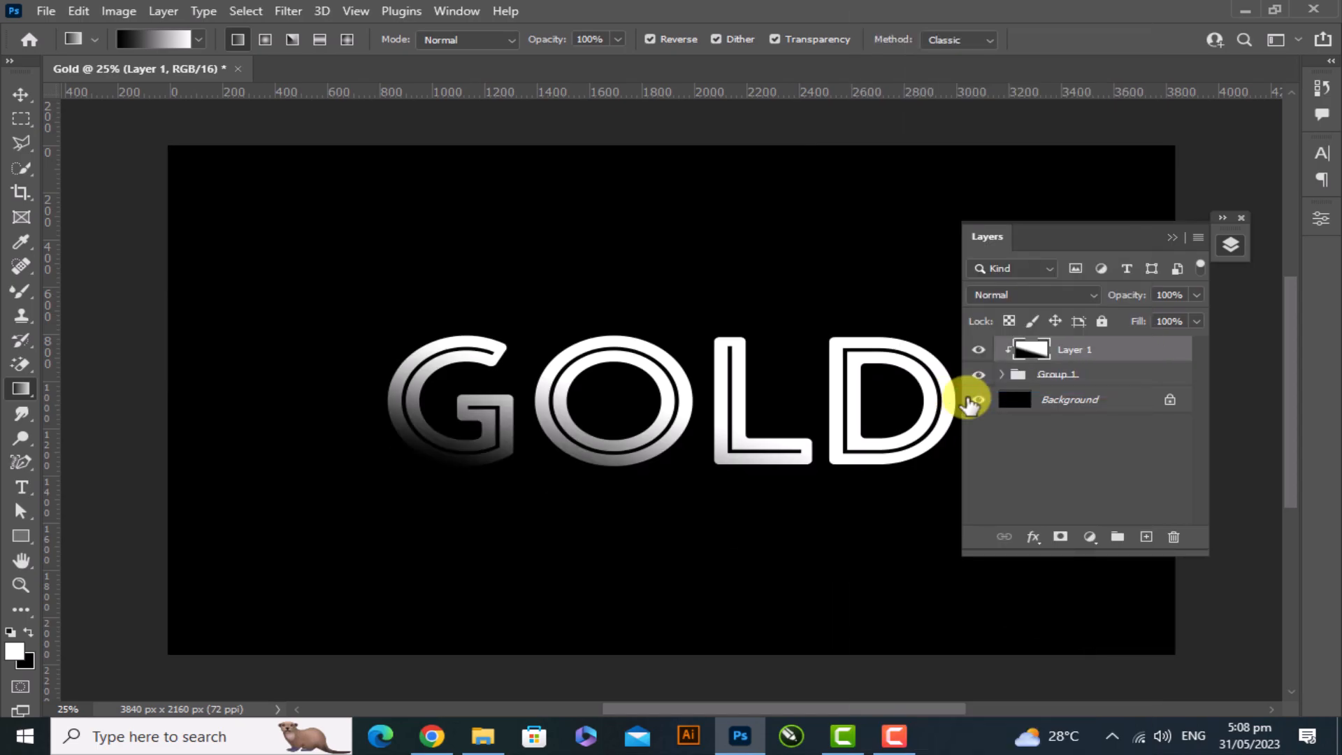
# Set the clipped gradient layer to Overlay blend mode with 80% fill.
pyautogui.click(1075, 294)
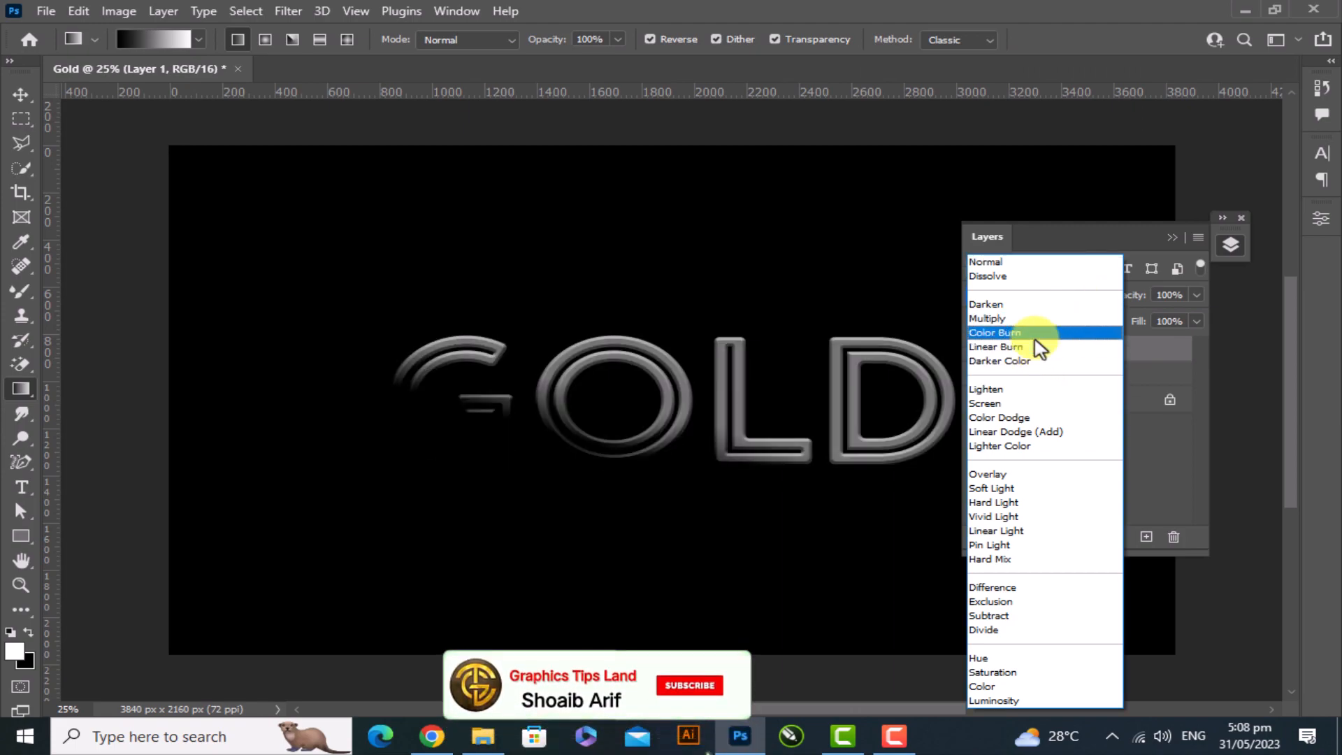
pyautogui.click(1036, 473)
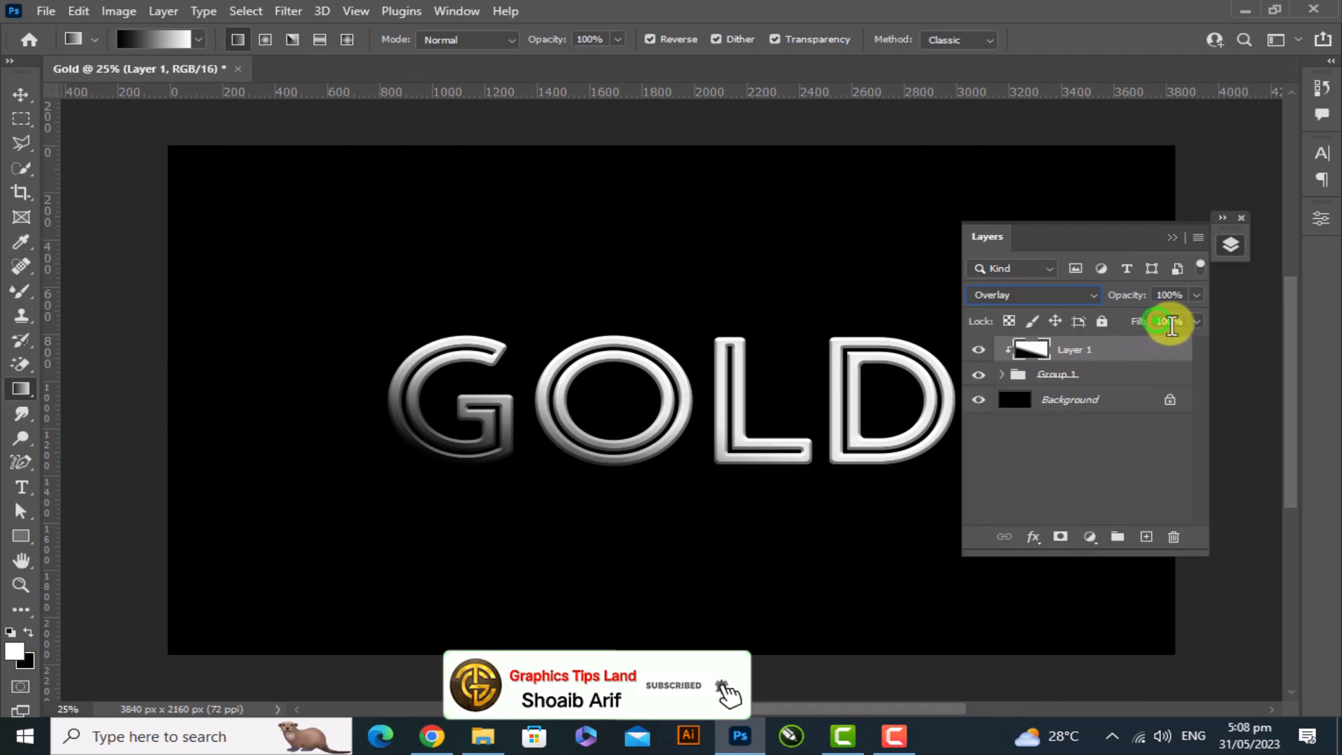
pyautogui.click(1158, 322)
pyautogui.write('80')
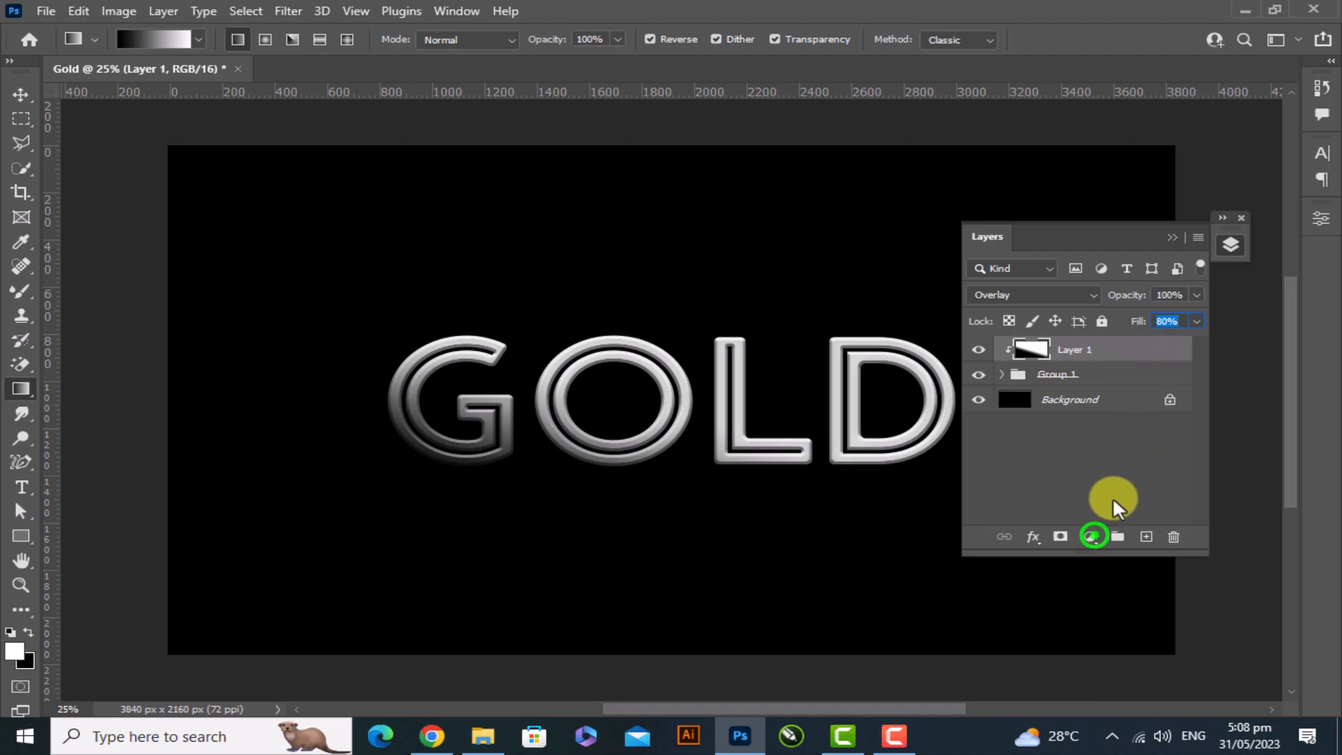
# Add a Gradient Map adjustment layer using the TextureGuys_RenoGold preset from the Texturelabs_GoldGradient folder.
pyautogui.click(1094, 536)
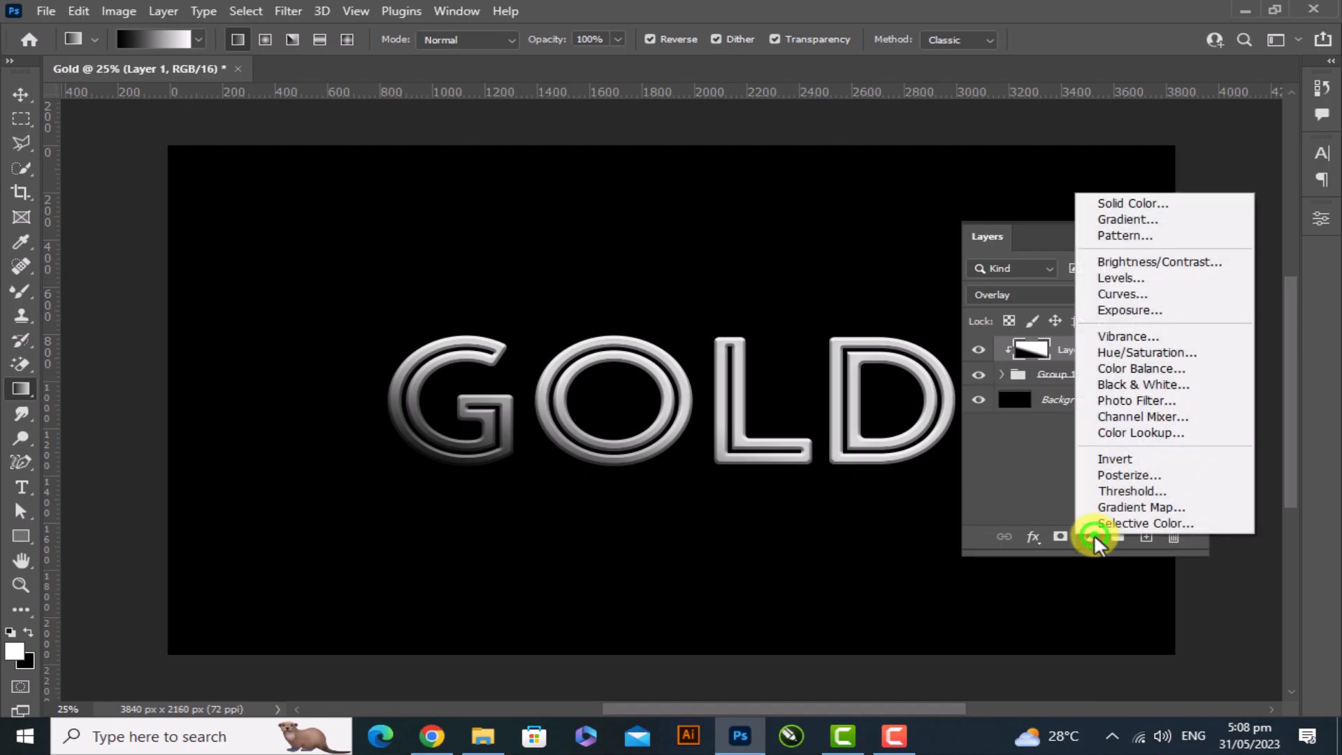
pyautogui.click(1172, 510)
pyautogui.click(1149, 288)
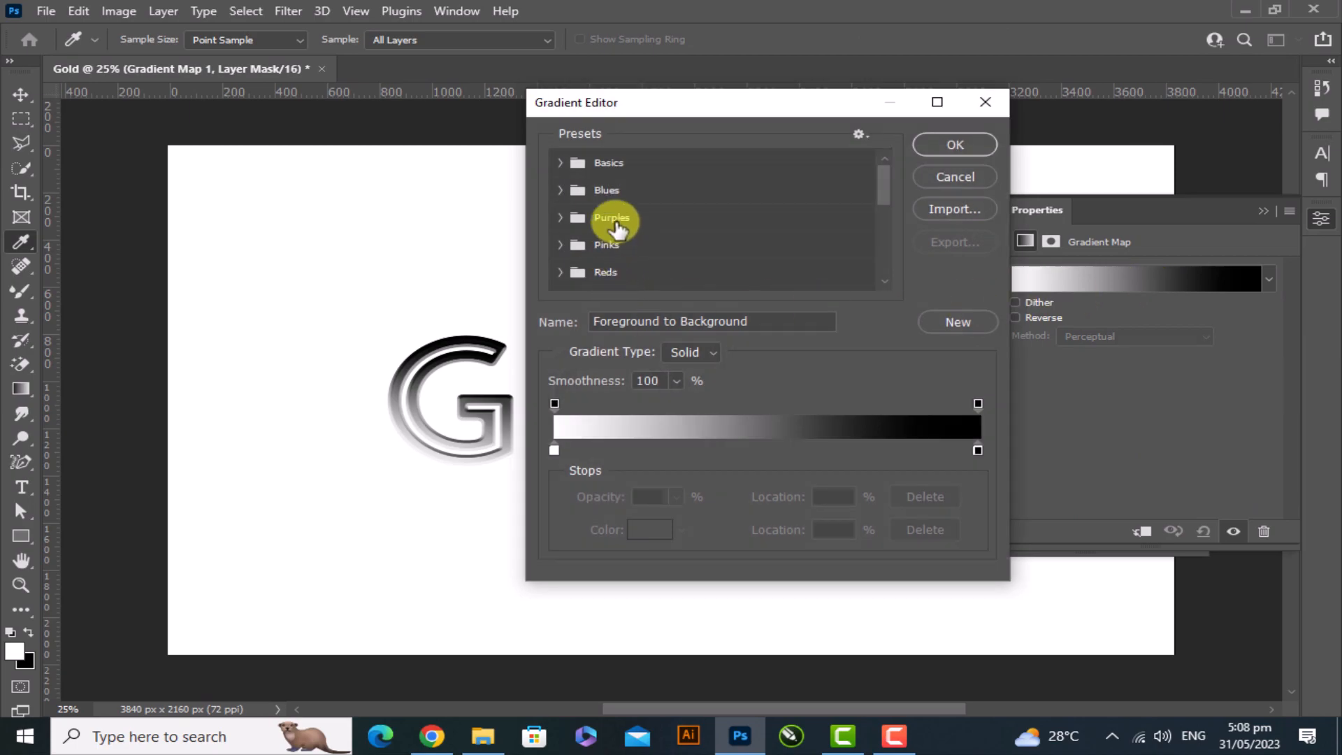
pyautogui.scroll(-5, 615, 228)
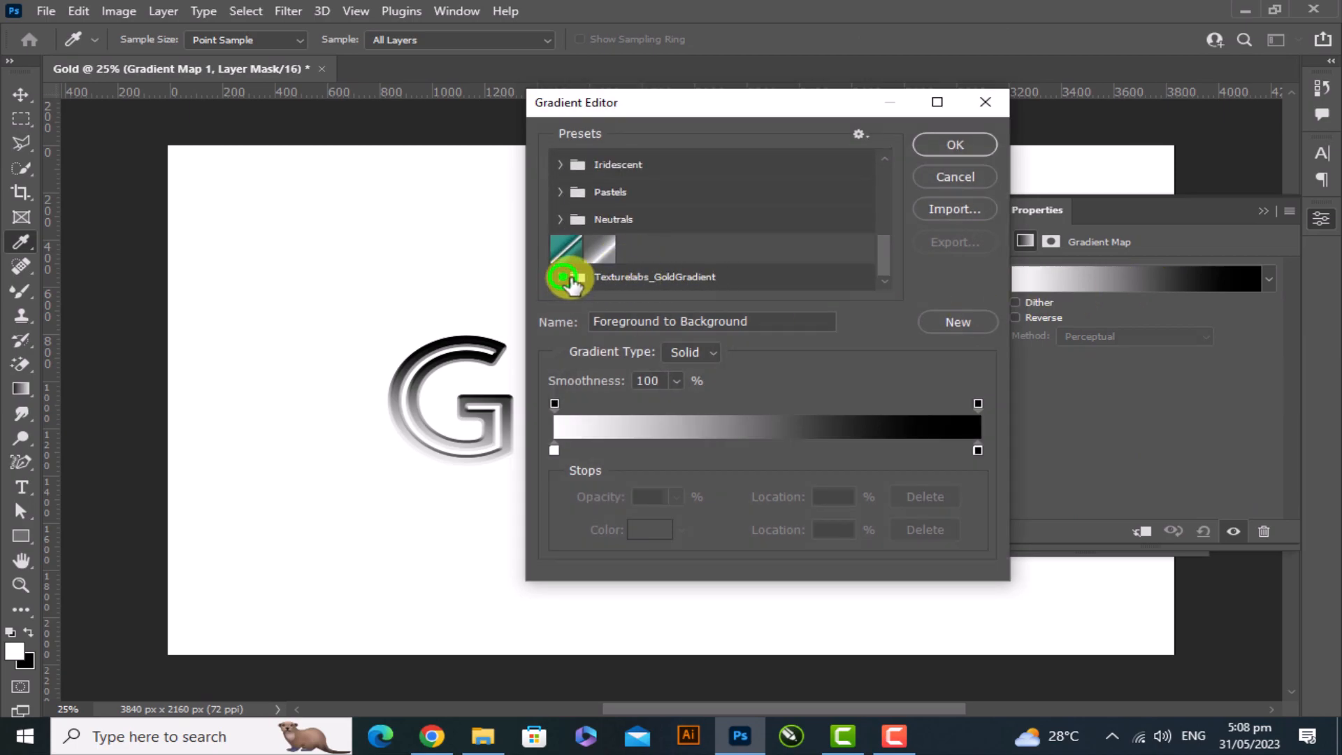
pyautogui.click(594, 276)
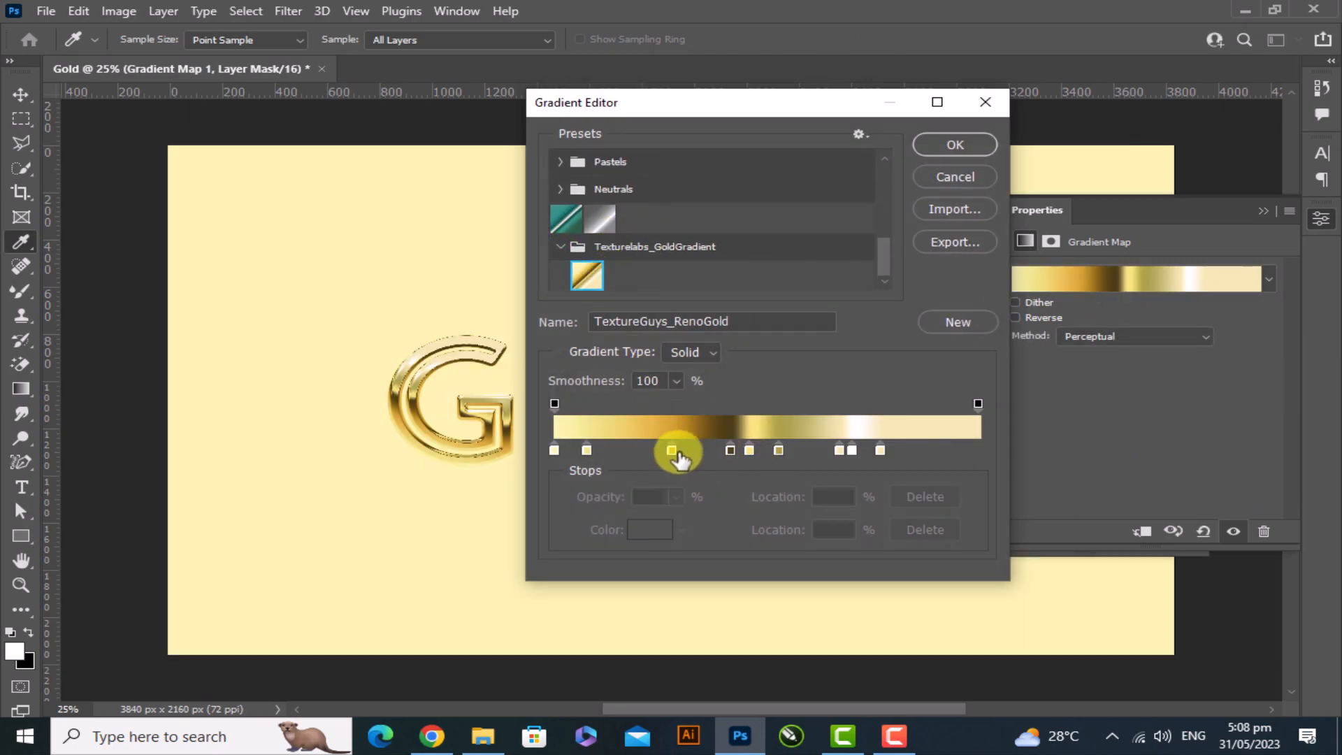
pyautogui.click(946, 147)
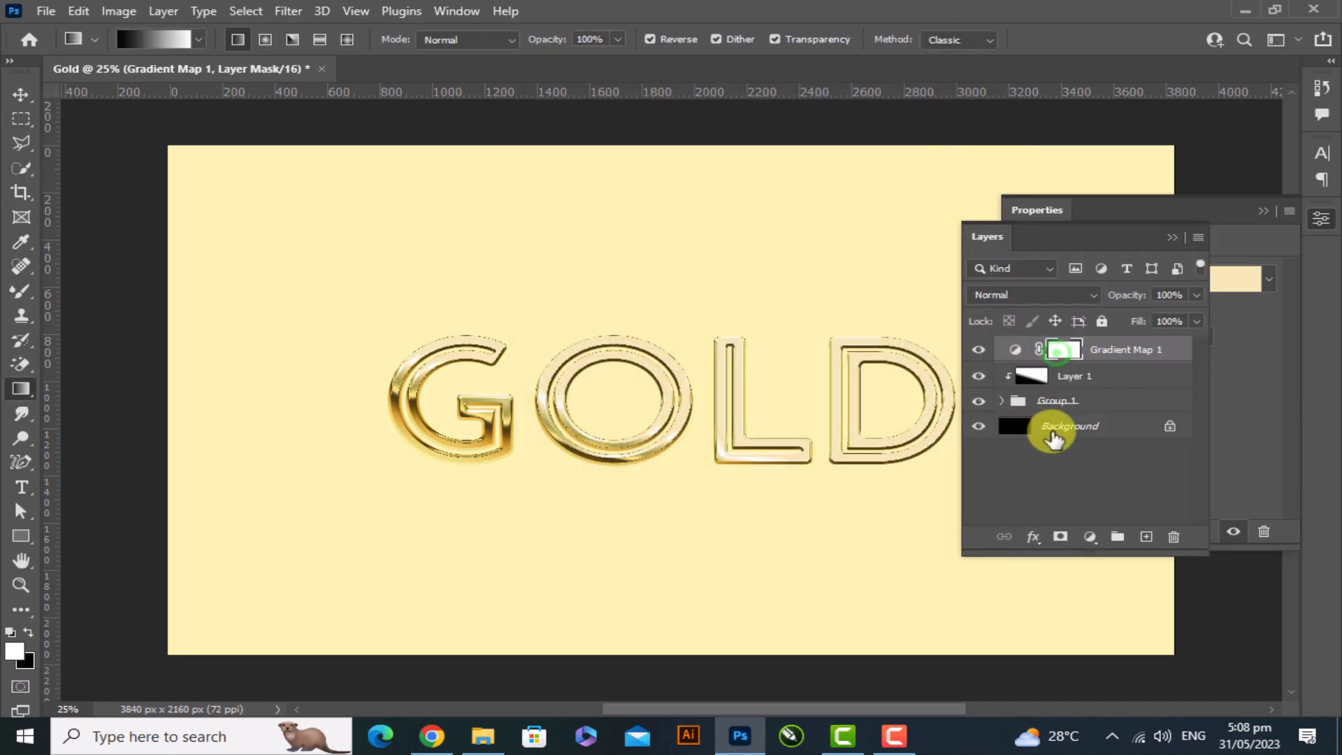
# Clip the Gradient Map adjustment to the layers below so the gold affects only the text.
pyautogui.click(1057, 353)
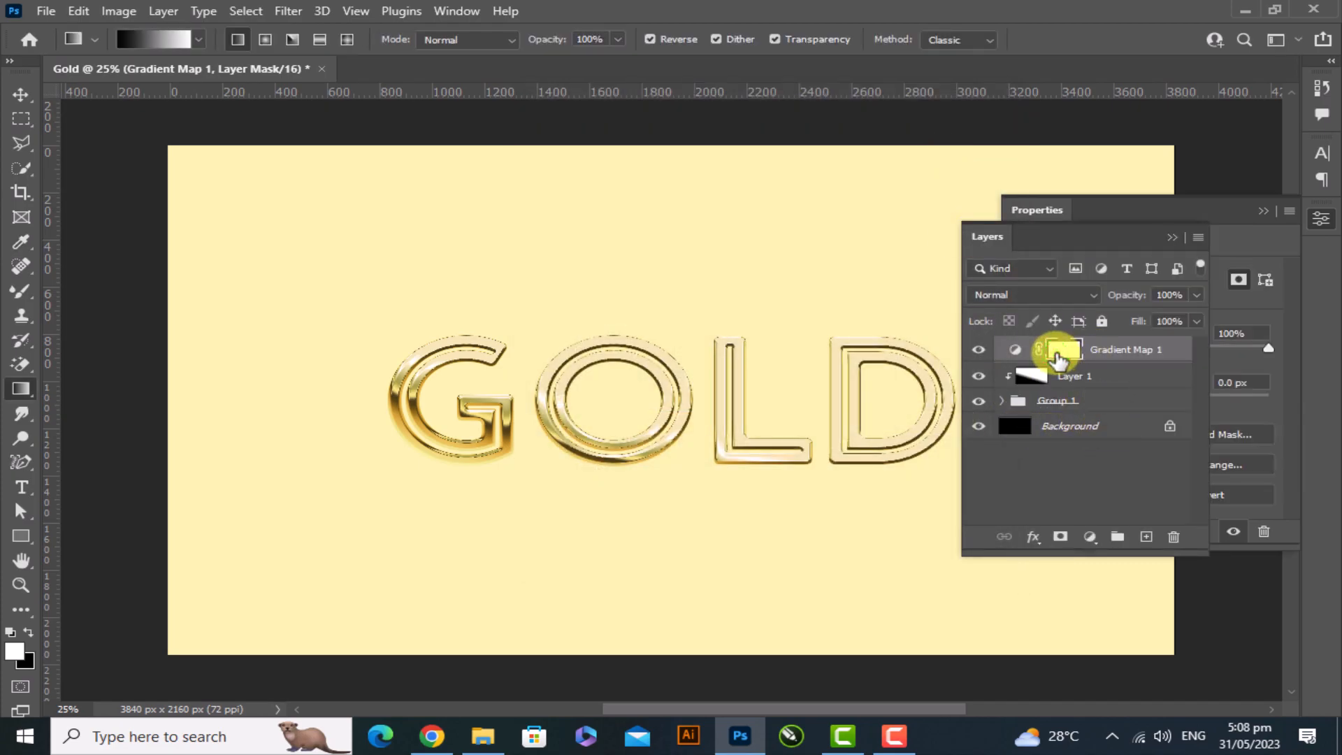
pyautogui.click(1238, 209)
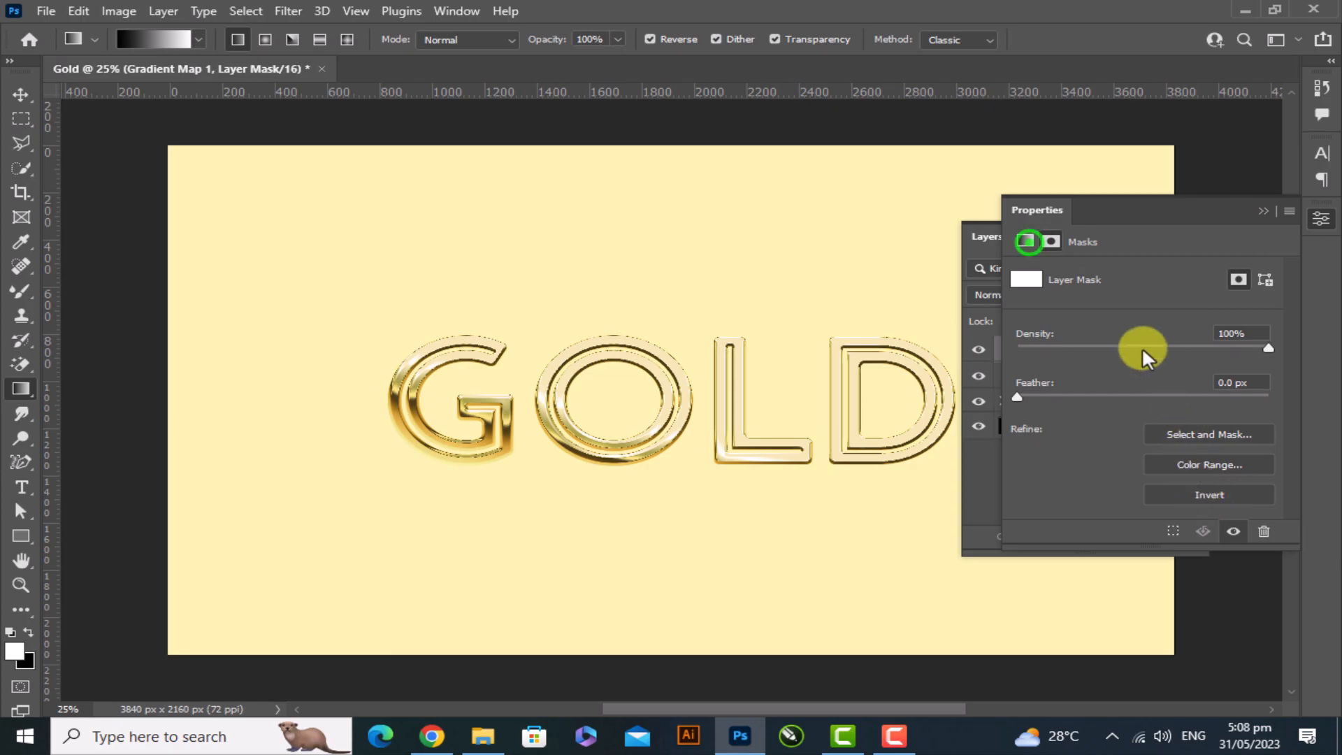
pyautogui.click(1028, 241)
pyautogui.click(1137, 537)
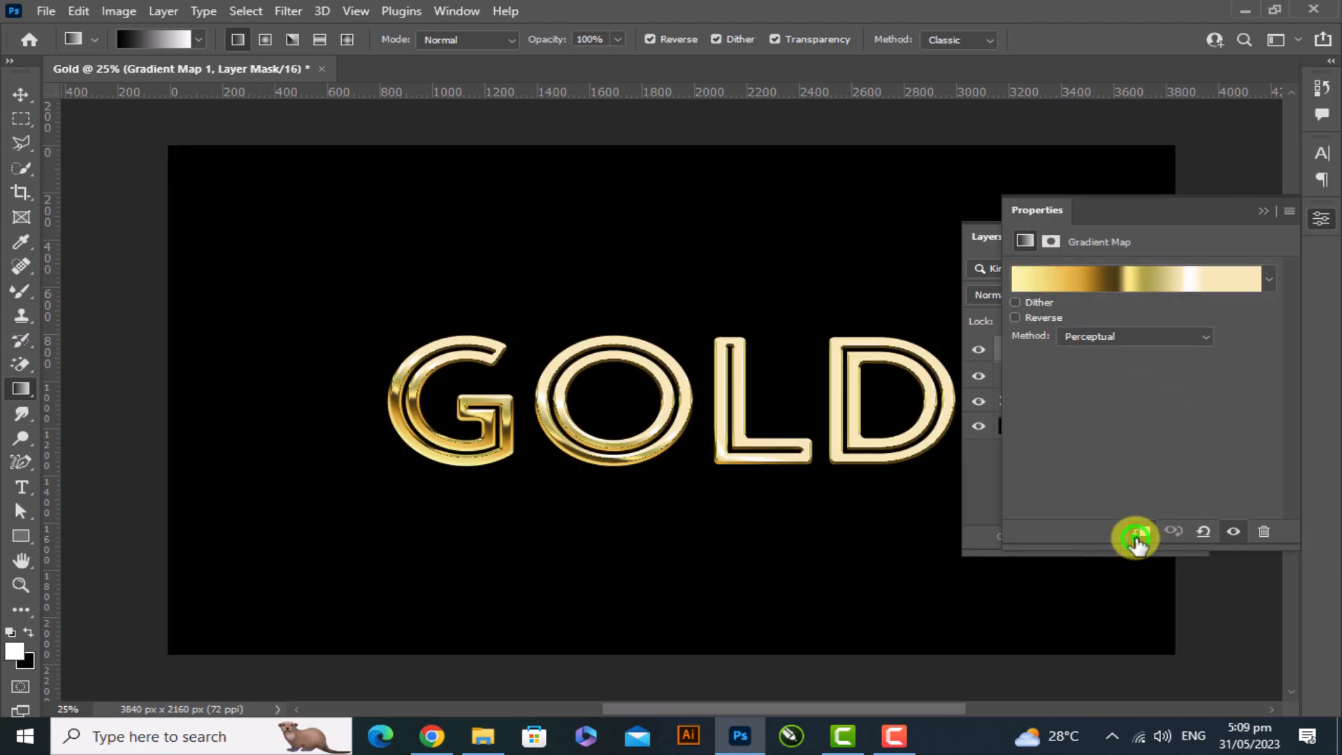
pyautogui.click(1264, 214)
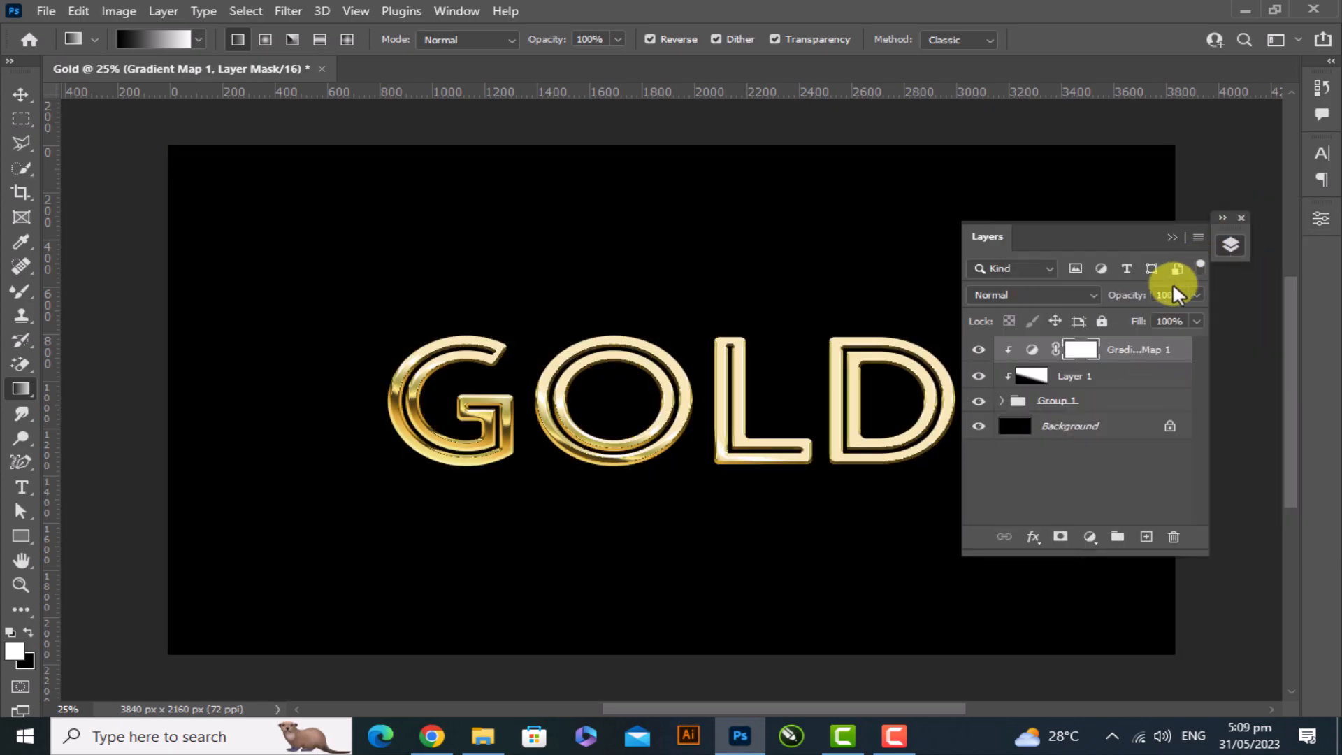
# Move the clipped gradient layer up and slightly right with the Move tool to shift the gold reflections across the letters.
pyautogui.click(17, 95)
pyautogui.moveTo(622, 437)
pyautogui.mouseDown()
pyautogui.moveTo(638, 443)
pyautogui.moveTo(639, 404)
pyautogui.mouseUp()
pyautogui.moveTo(837, 453)
pyautogui.mouseDown()
pyautogui.moveTo(780, 438)
pyautogui.moveTo(859, 375)
pyautogui.moveTo(856, 405)
pyautogui.mouseUp()
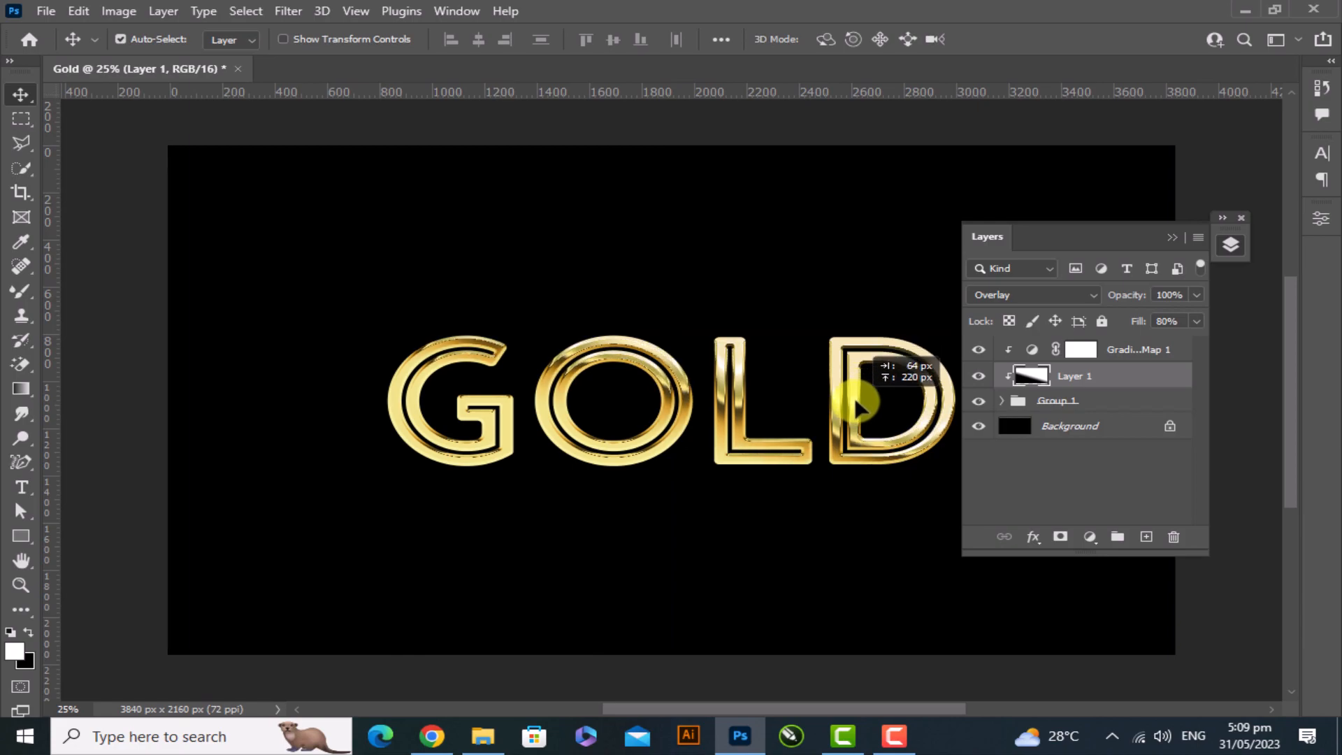
# Free-transform the clipped gradient layer, scaling it to about 105.56% and rotating it to about -8.19° to adjust the gold reflections.
pyautogui.click(1126, 348)
pyautogui.click(1114, 376)
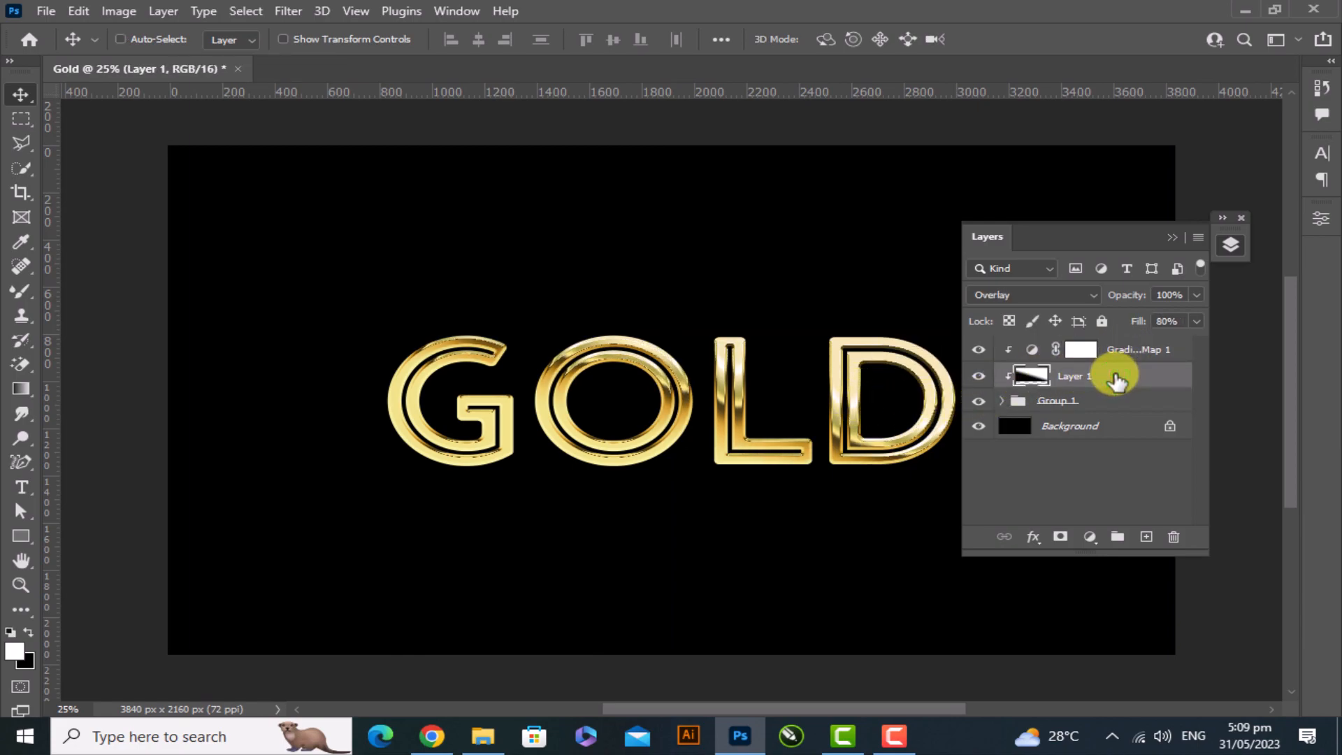
pyautogui.hotkey('ctrl', 't')
pyautogui.moveTo(173, 582); pyautogui.dragTo(167, 537)
pyautogui.moveTo(174, 583); pyautogui.dragTo(293, 639)
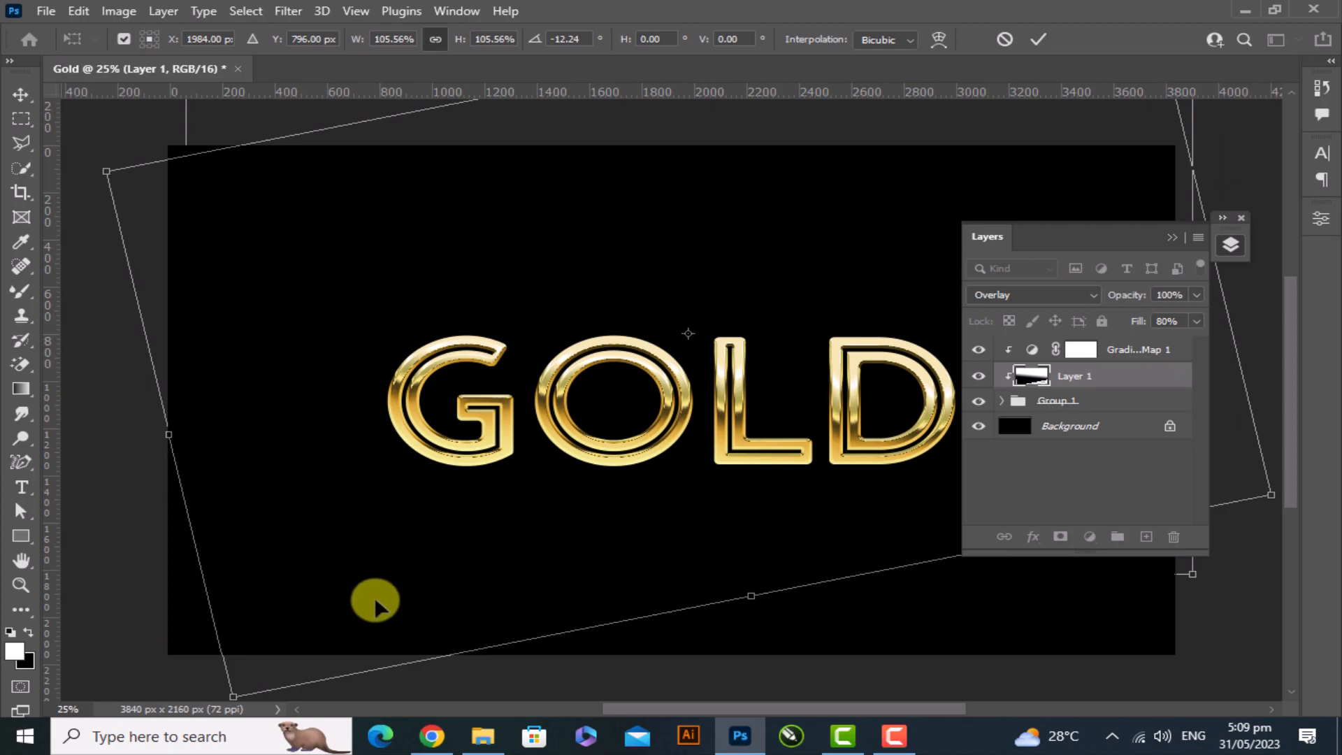
pyautogui.moveTo(209, 680); pyautogui.dragTo(191, 626)
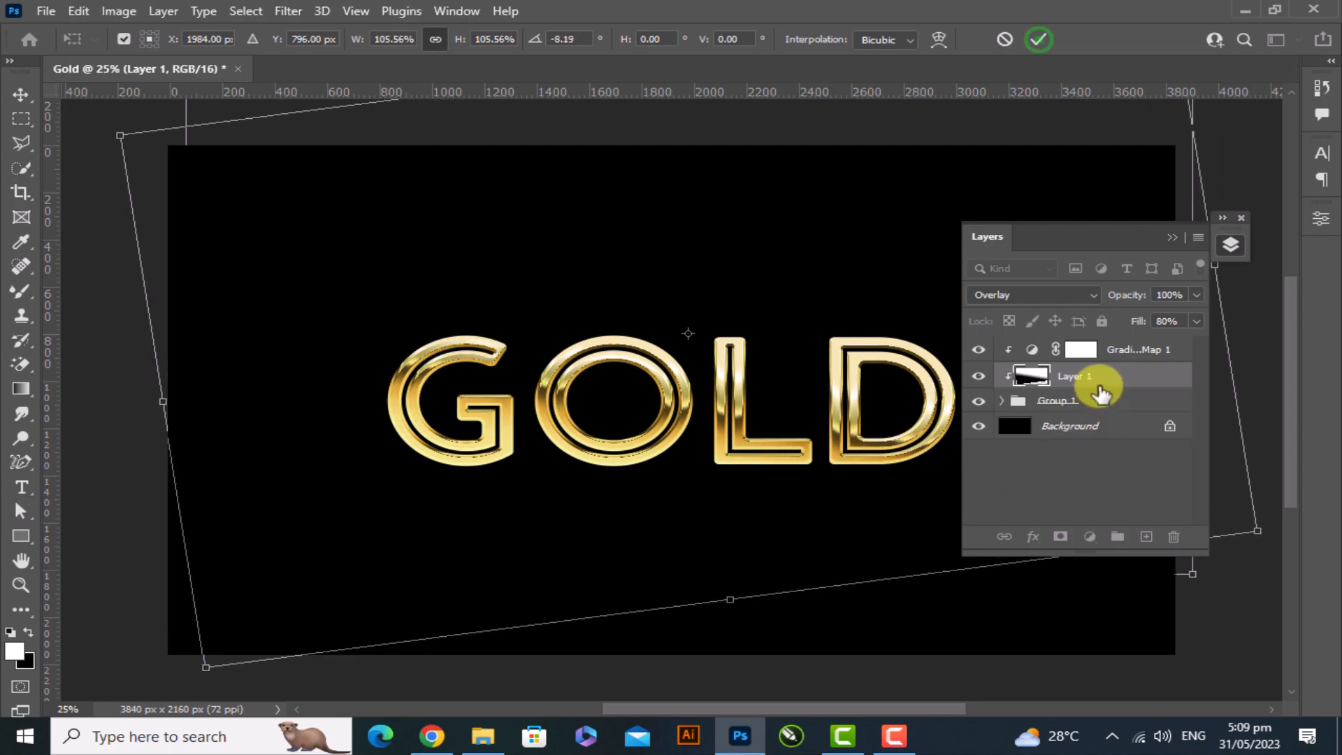
pyautogui.click(1038, 39)
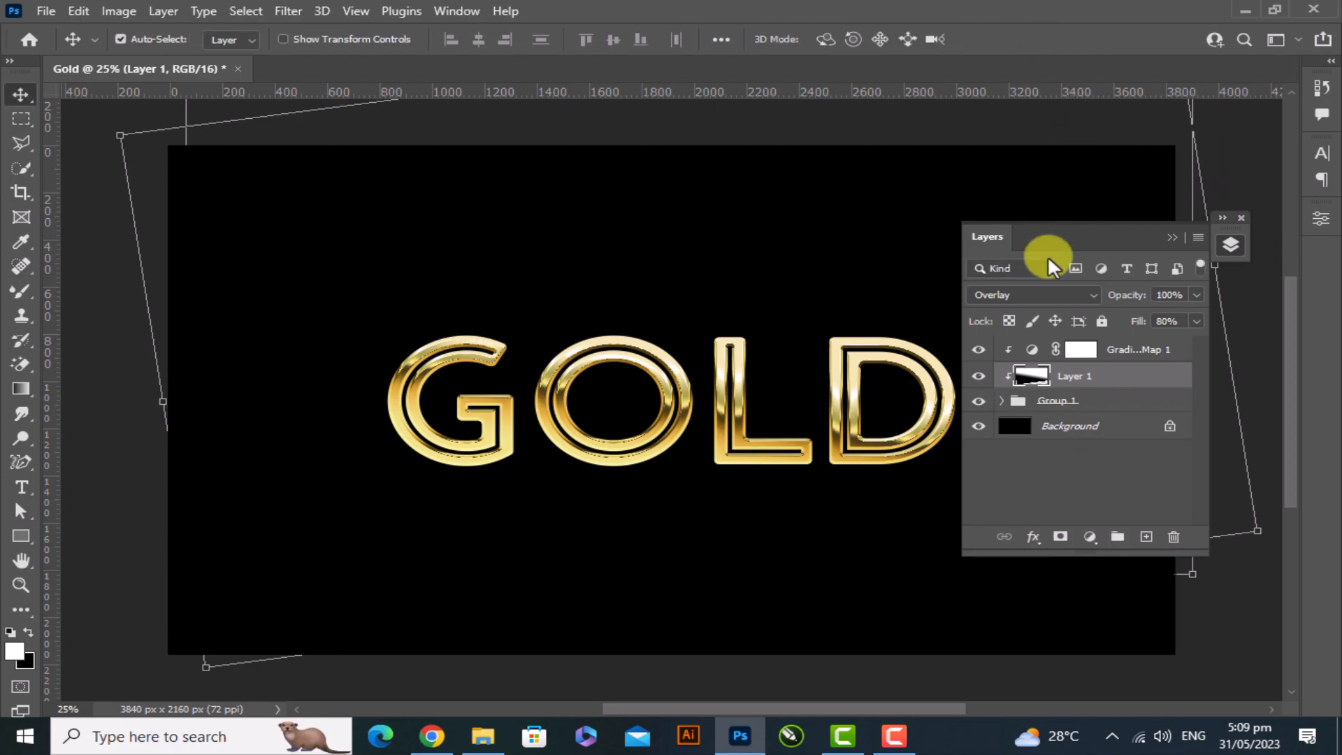
# Select the Gradient Map adjustment layer and collapse the layer list to view the whole gold text unobstructed.
pyautogui.click(1098, 348)
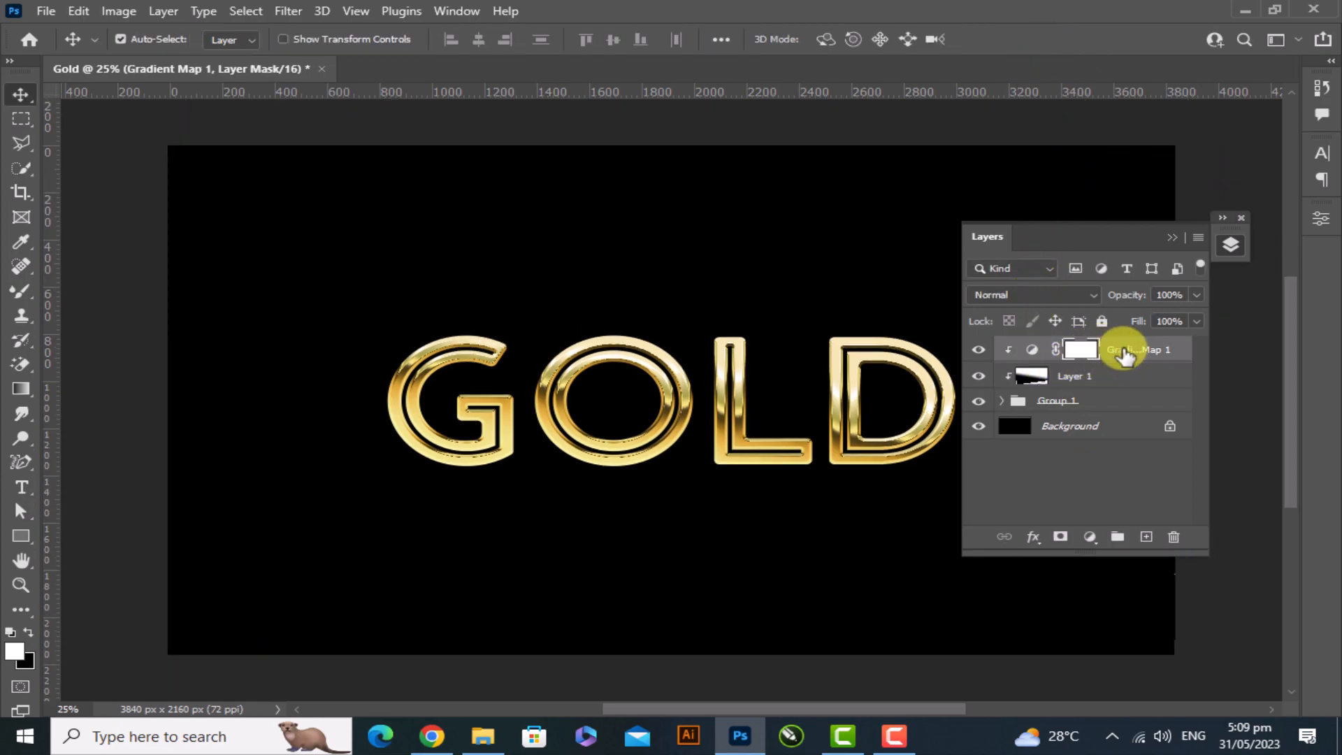
pyautogui.click(1165, 238)
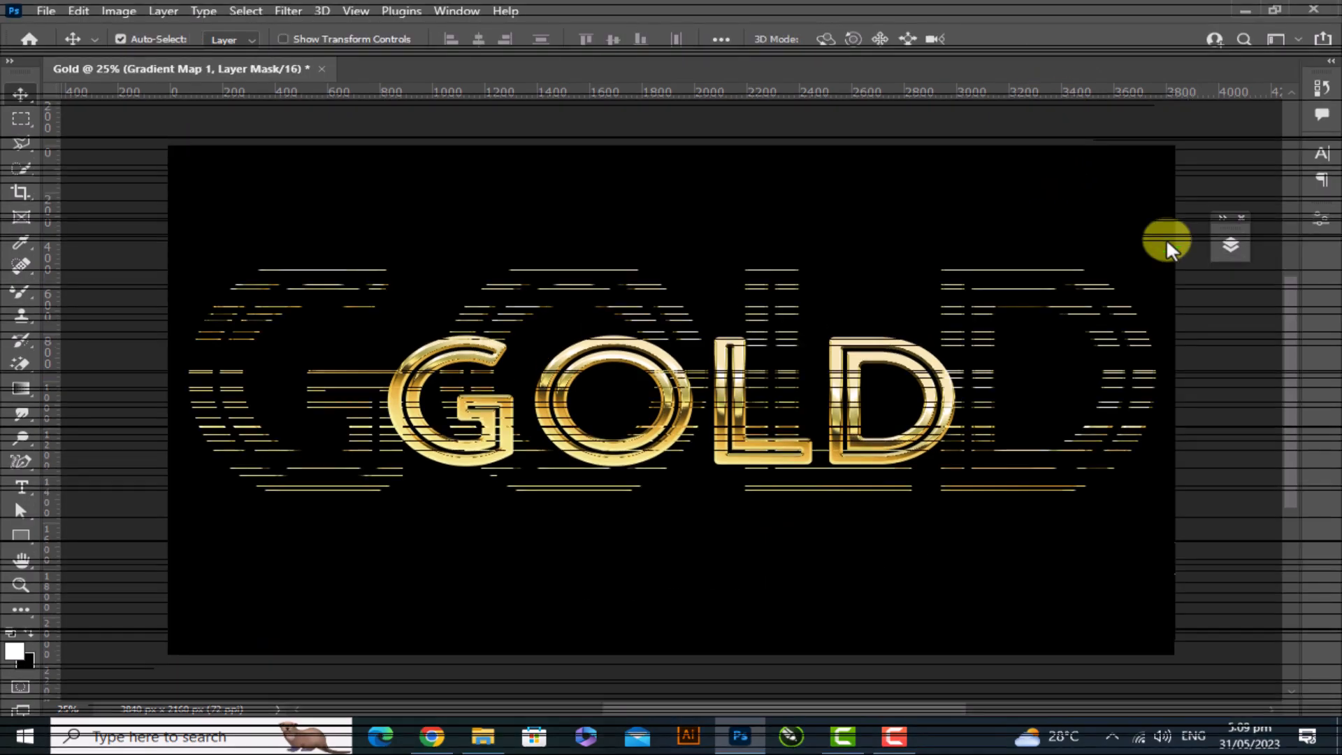